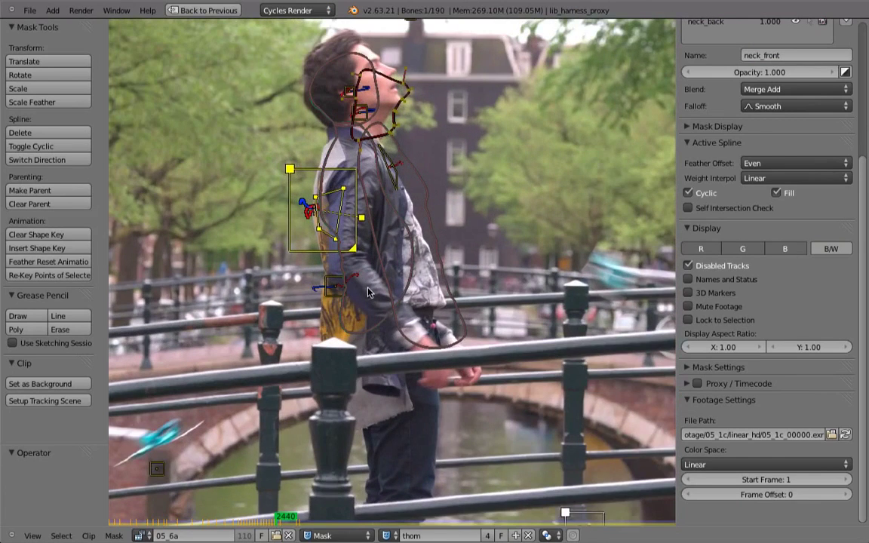
Step: Play through the masked bridge footage and move the clip to frame 2431
{"action": "key", "text": "Up"}
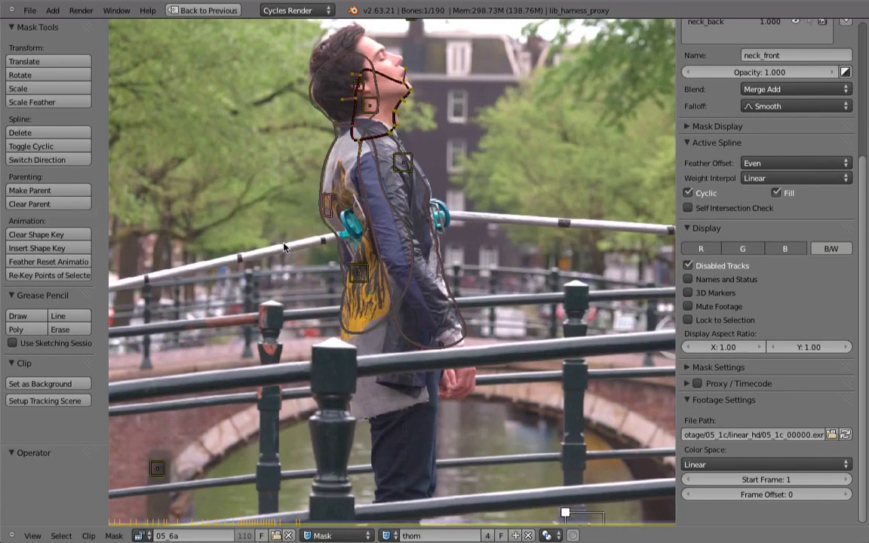
{"action": "key", "text": "Right"}
{"action": "scroll", "coordinate": [386, 303], "scroll_direction": "down", "scroll_amount": 5}
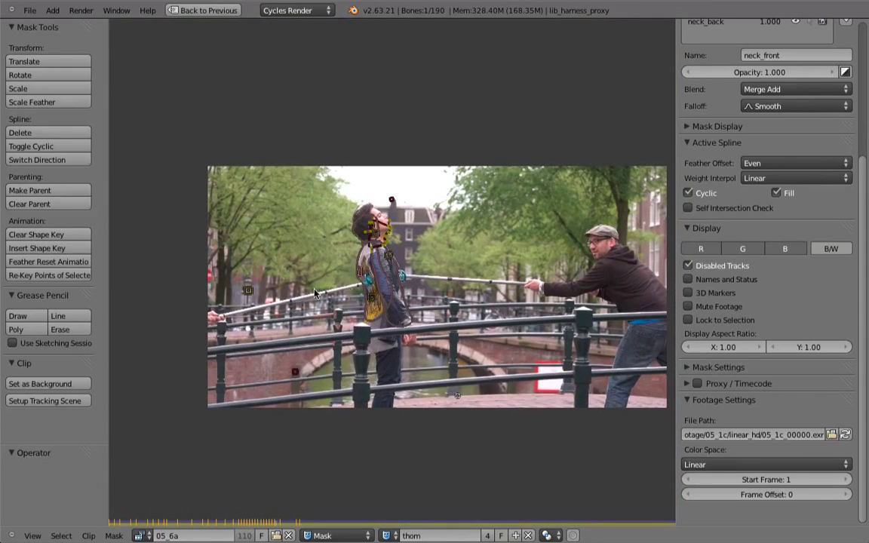
{"action": "left_click", "coordinate": [268, 524]}
{"action": "left_click_drag", "start_coordinate": [275, 522], "coordinate": [276, 525]}
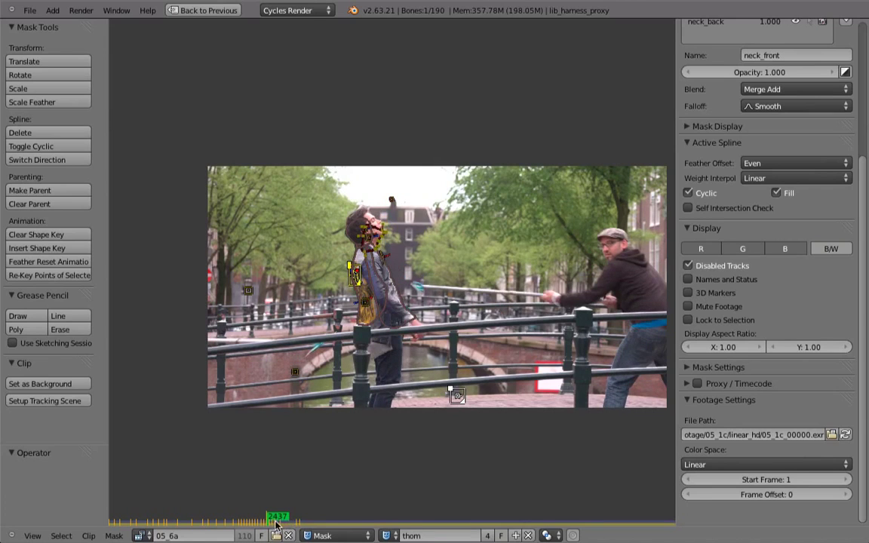
{"action": "key", "text": "alt+a"}
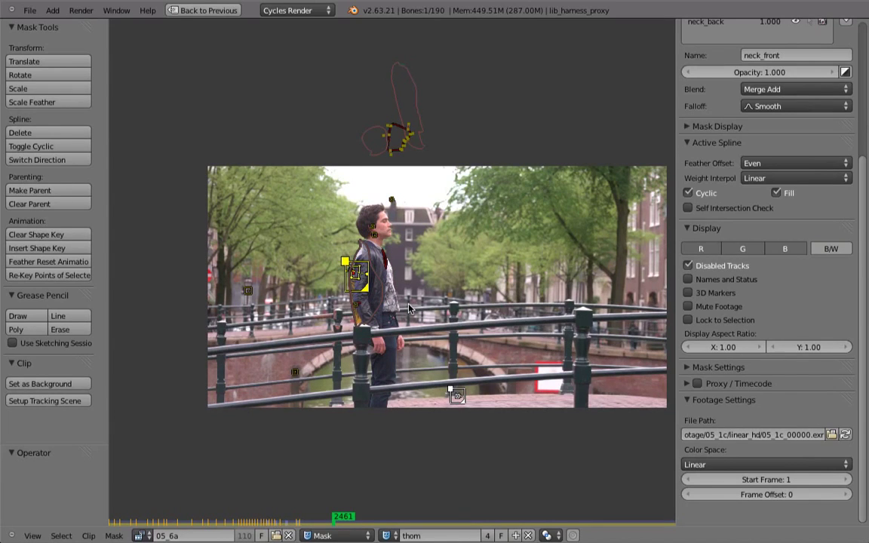
{"action": "left_click", "coordinate": [251, 528]}
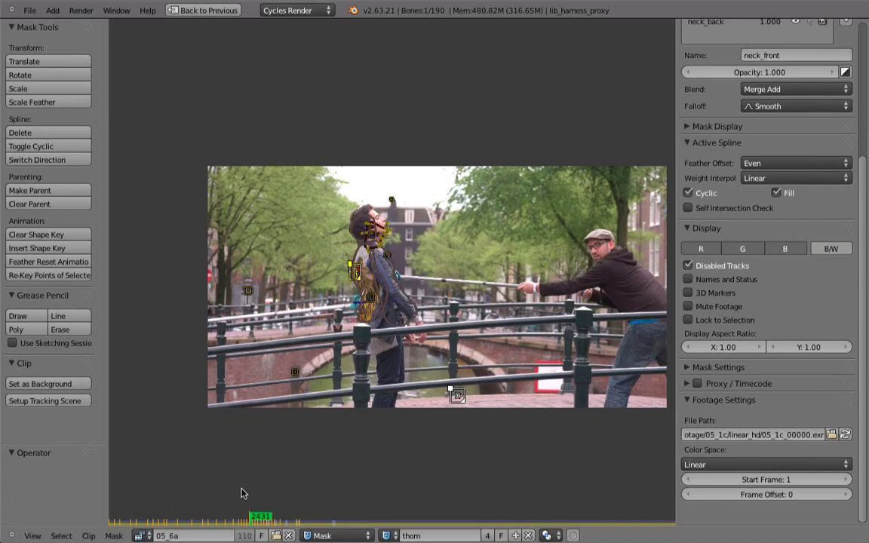
Step: Show the thom mask's layers and activate jacket_front, followed by jacket_back, to inspect their outlines on the man
{"action": "scroll", "coordinate": [349, 309], "scroll_direction": "up", "scroll_amount": 3}
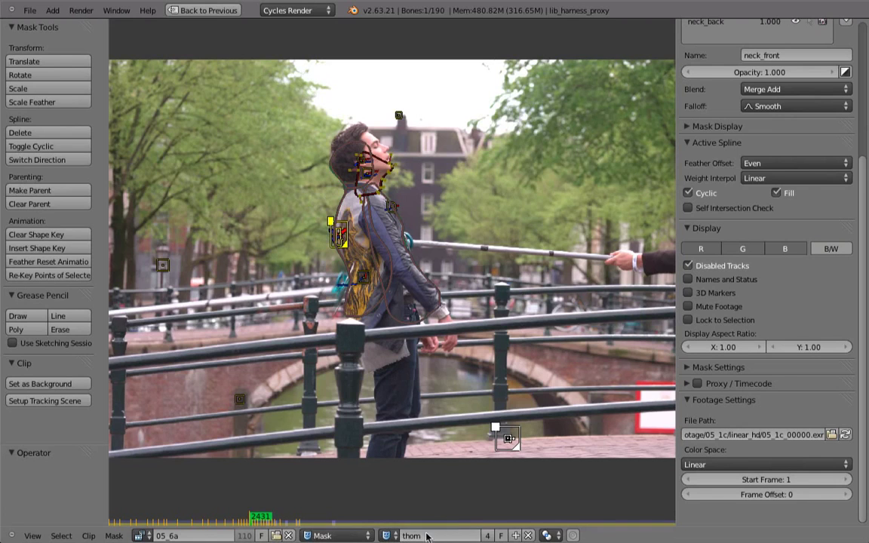
{"action": "scroll", "coordinate": [709, 105], "scroll_direction": "up", "scroll_amount": 5}
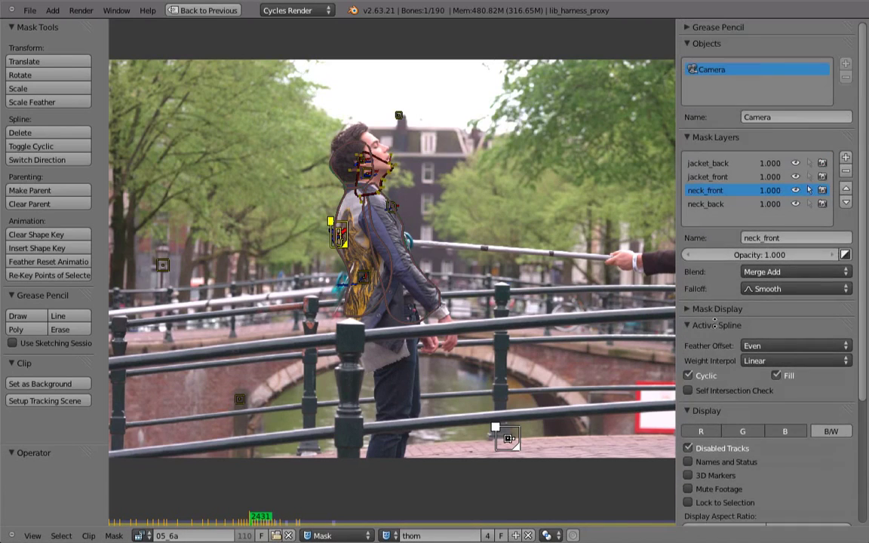
{"action": "left_click", "coordinate": [713, 173]}
{"action": "left_click", "coordinate": [709, 165]}
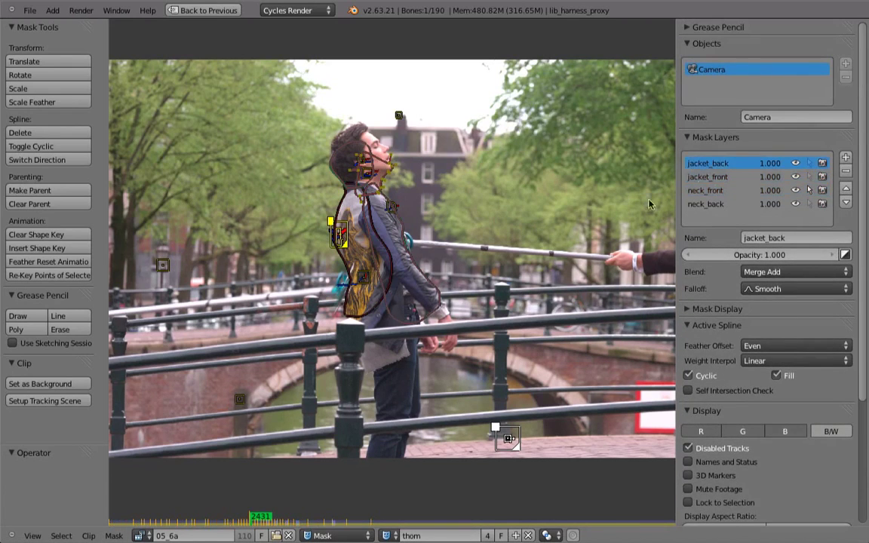
{"action": "scroll", "coordinate": [439, 354], "scroll_direction": "up", "scroll_amount": 2}
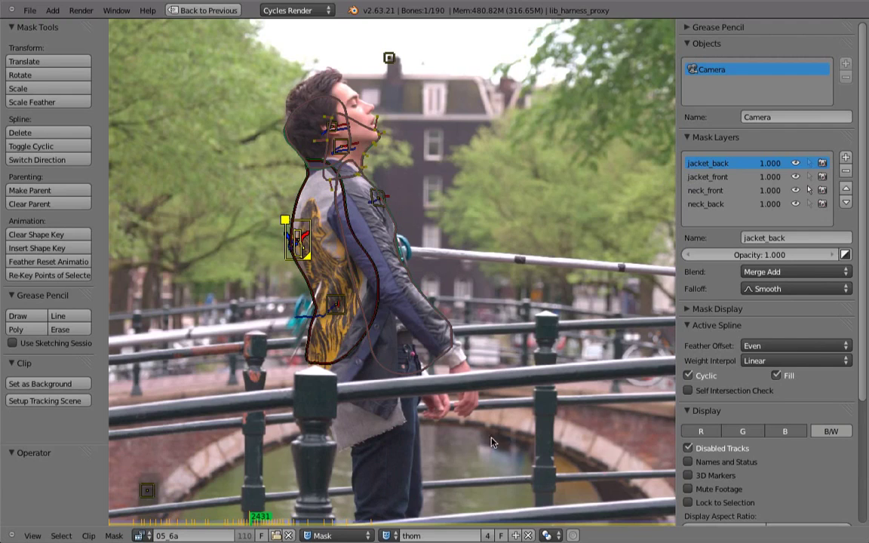
Step: Display the left_stick mask and the right_stick mask over the footage to compare the areas they cover
{"action": "left_click", "coordinate": [386, 536]}
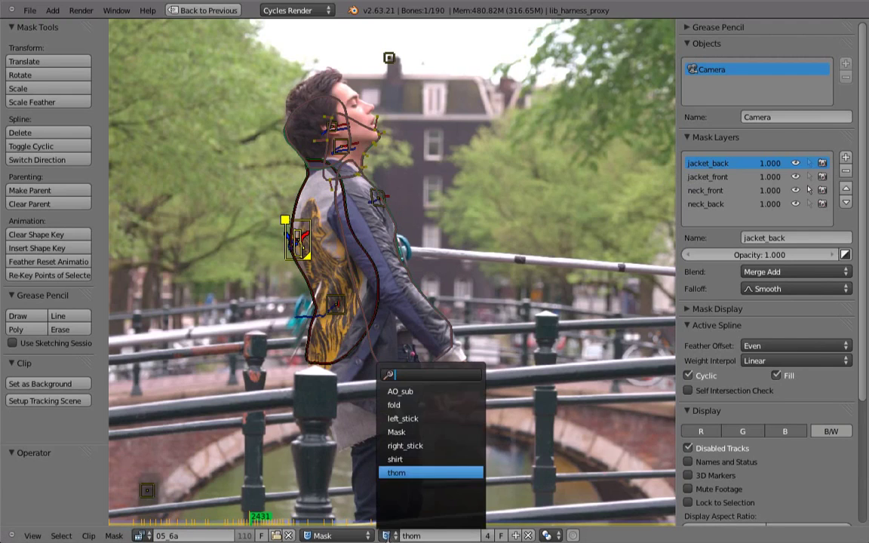
{"action": "left_click", "coordinate": [401, 418]}
{"action": "scroll", "coordinate": [294, 377], "scroll_direction": "down", "scroll_amount": 4}
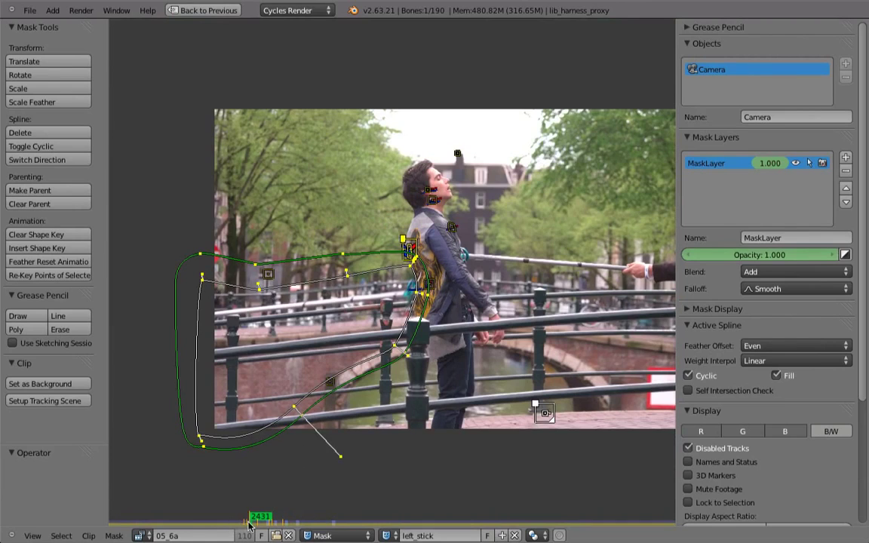
{"action": "middle_click_drag", "start_coordinate": [521, 380], "coordinate": [389, 397]}
{"action": "left_click", "coordinate": [387, 535]}
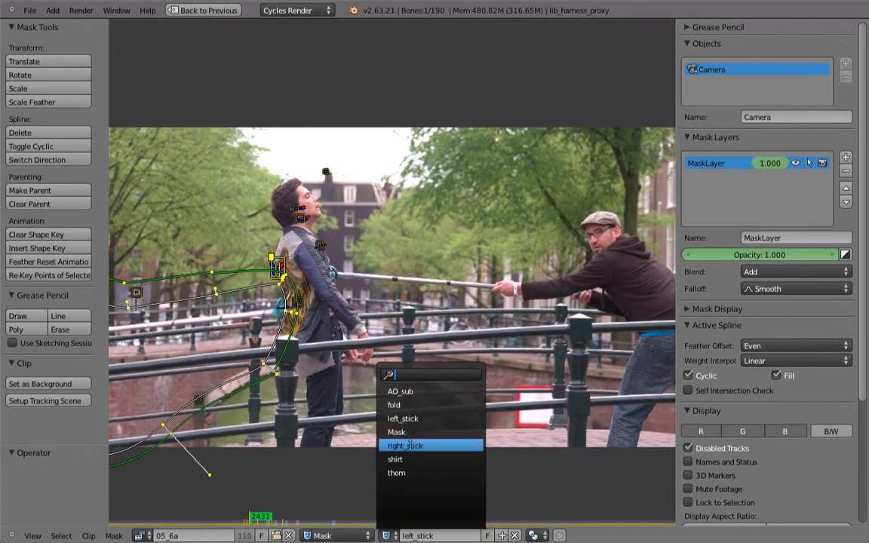
{"action": "left_click", "coordinate": [407, 444]}
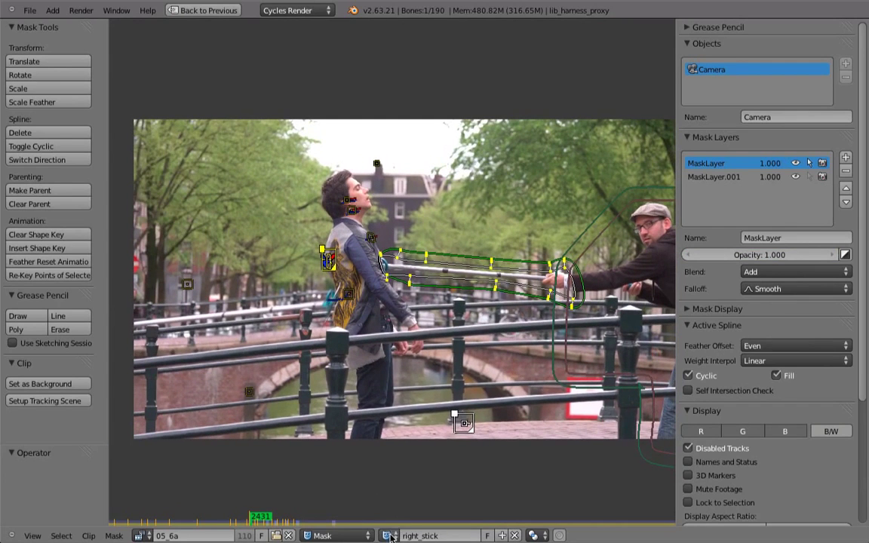
Step: Display the shirt mask and the fold mask over the man's jacket to inspect their shapes
{"action": "left_click", "coordinate": [387, 535]}
{"action": "left_click", "coordinate": [403, 460]}
{"action": "scroll", "coordinate": [339, 301], "scroll_direction": "up", "scroll_amount": 4}
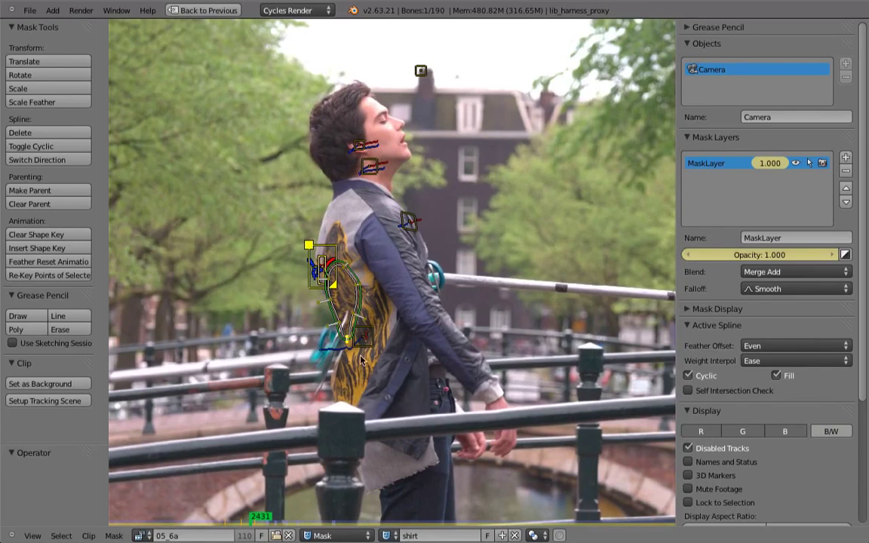
{"action": "left_click", "coordinate": [387, 535]}
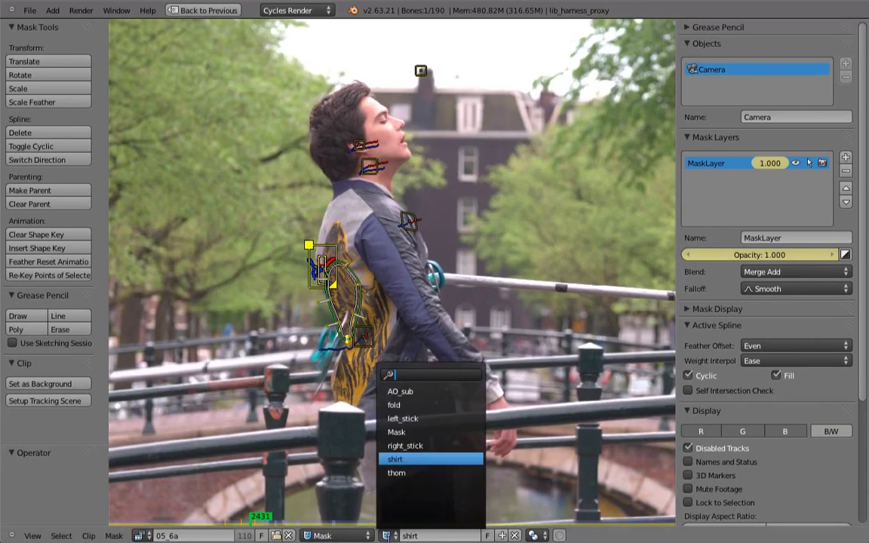
{"action": "left_click", "coordinate": [394, 405]}
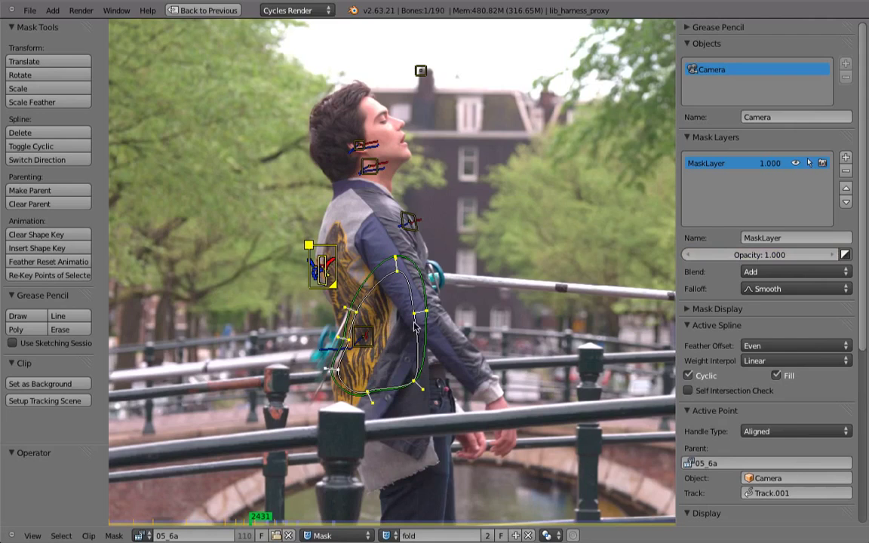
{"action": "scroll", "coordinate": [414, 326], "scroll_direction": "down", "scroll_amount": 1}
Step: Return to the full Motion Tracking layout and set the render samples to 4
{"action": "key", "text": "ctrl+Up"}
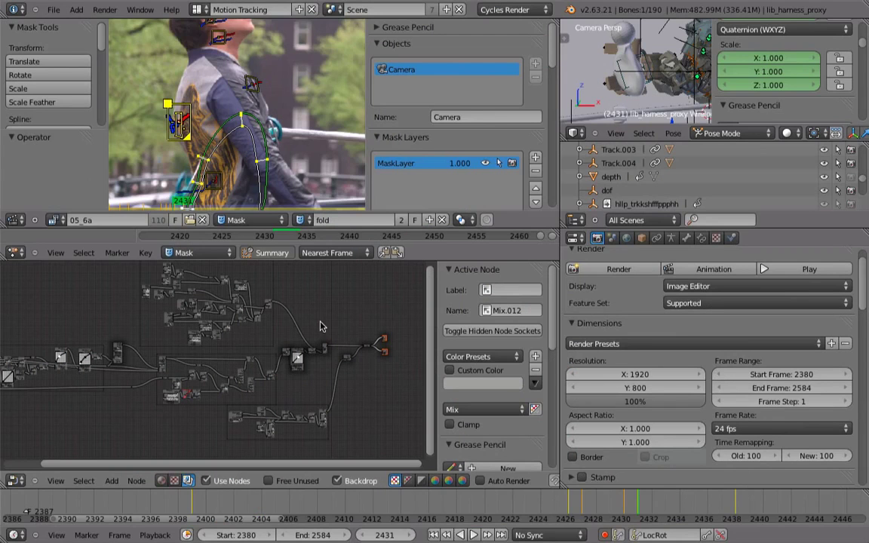
{"action": "scroll", "coordinate": [694, 369], "scroll_direction": "down", "scroll_amount": 5}
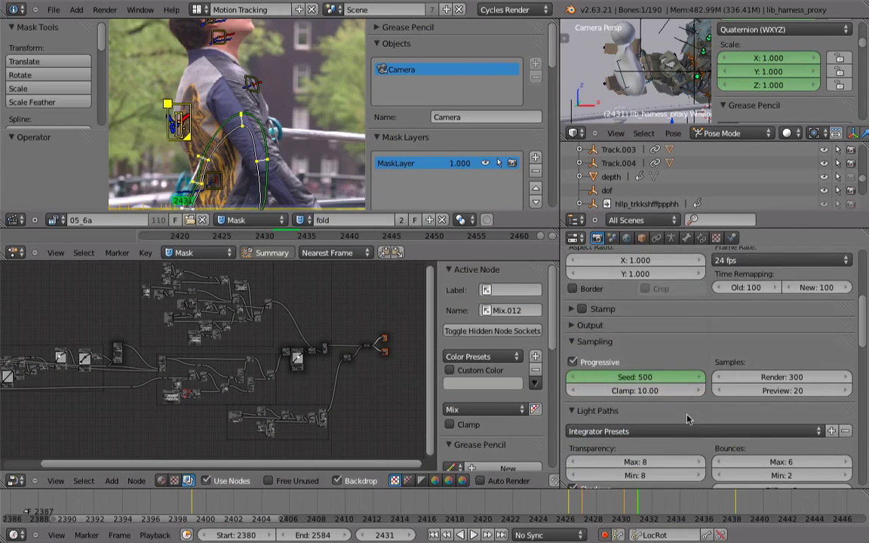
{"action": "scroll", "coordinate": [694, 369], "scroll_direction": "down", "scroll_amount": 2}
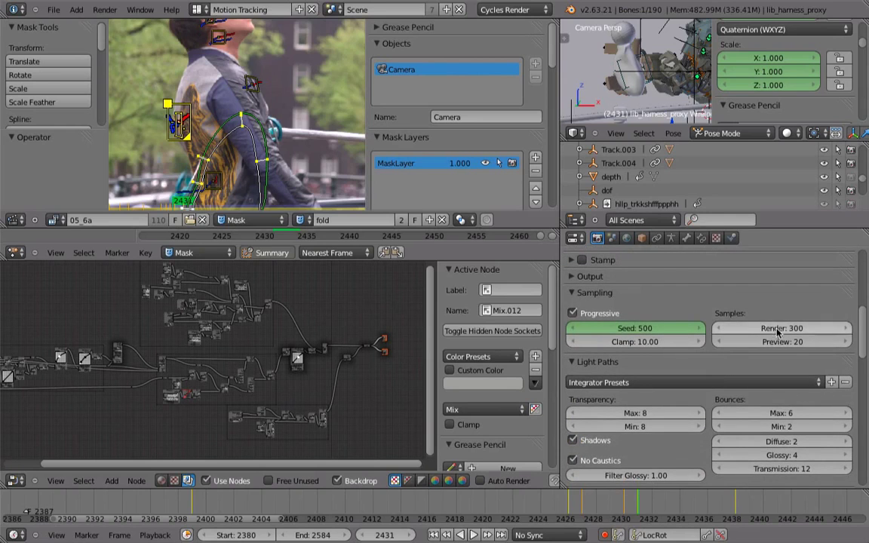
{"action": "left_click", "coordinate": [777, 329]}
{"action": "type", "text": "4"}
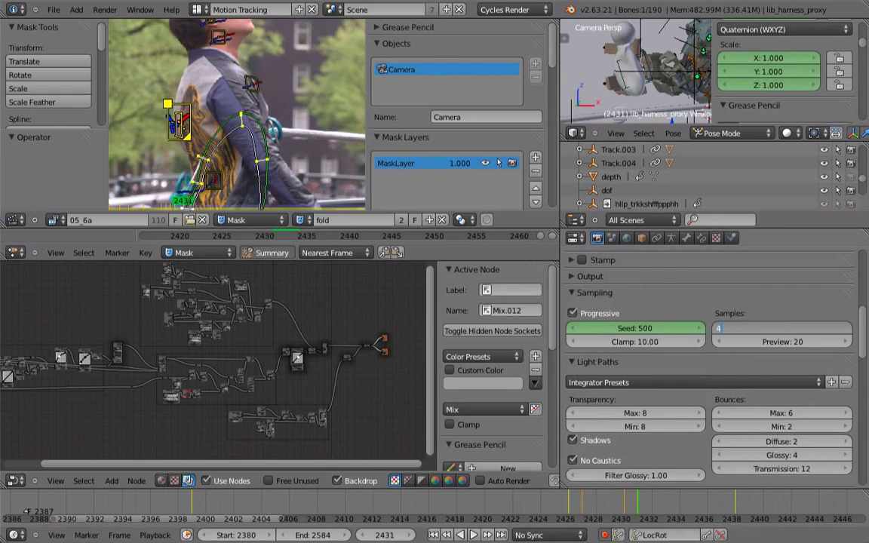
{"action": "key", "text": "Return"}
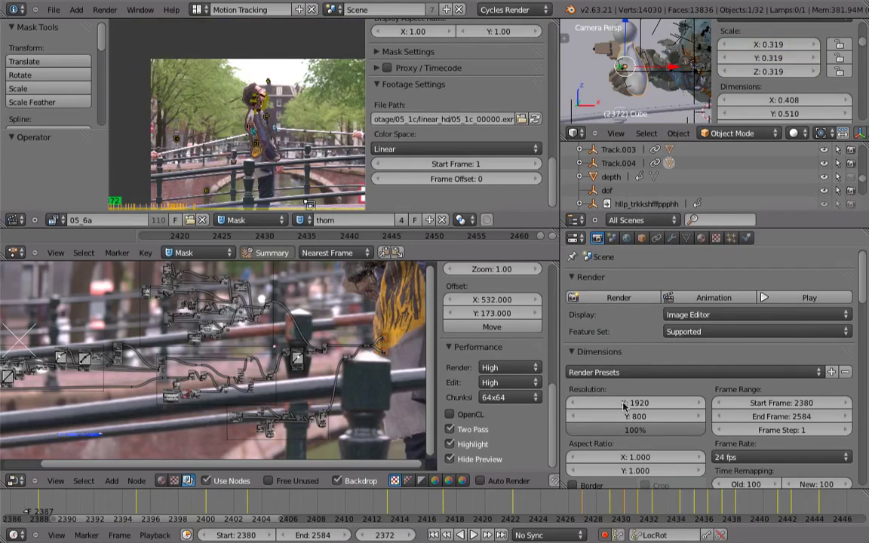
Step: Review the scene's render layers one by one: bot, railing, bg and shirt
{"action": "scroll", "coordinate": [596, 291], "scroll_direction": "down", "scroll_amount": 5}
{"action": "scroll", "coordinate": [639, 276], "scroll_direction": "up", "scroll_amount": 4}
{"action": "scroll", "coordinate": [649, 339], "scroll_direction": "down", "scroll_amount": 4}
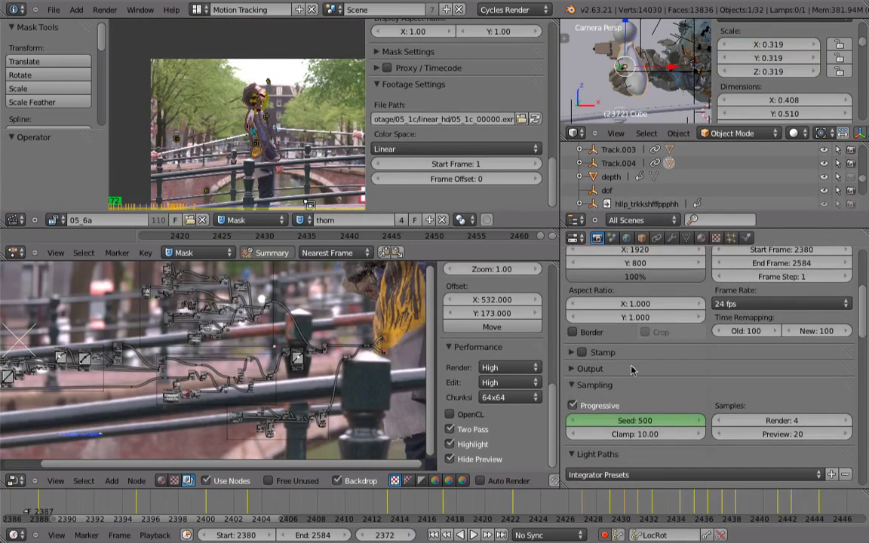
{"action": "scroll", "coordinate": [648, 362], "scroll_direction": "up", "scroll_amount": 4}
{"action": "scroll", "coordinate": [660, 408], "scroll_direction": "down", "scroll_amount": 5}
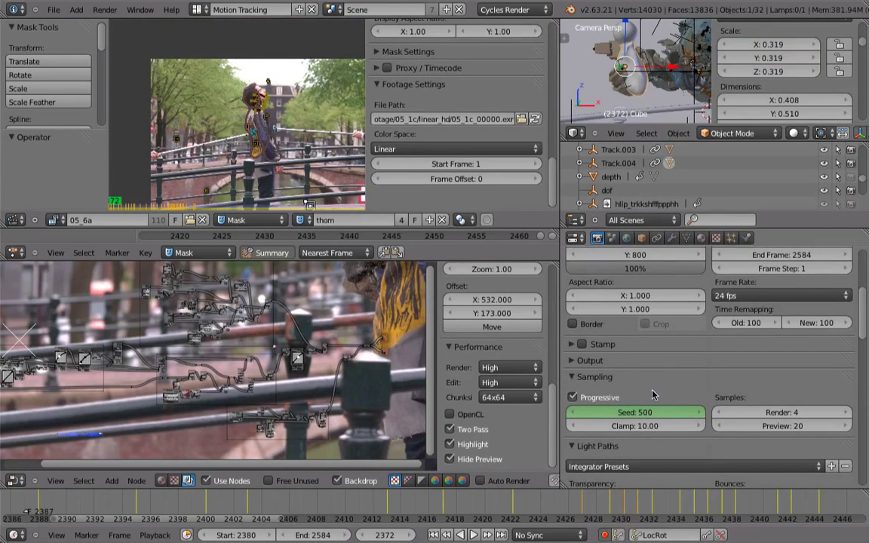
{"action": "scroll", "coordinate": [654, 407], "scroll_direction": "down", "scroll_amount": 10}
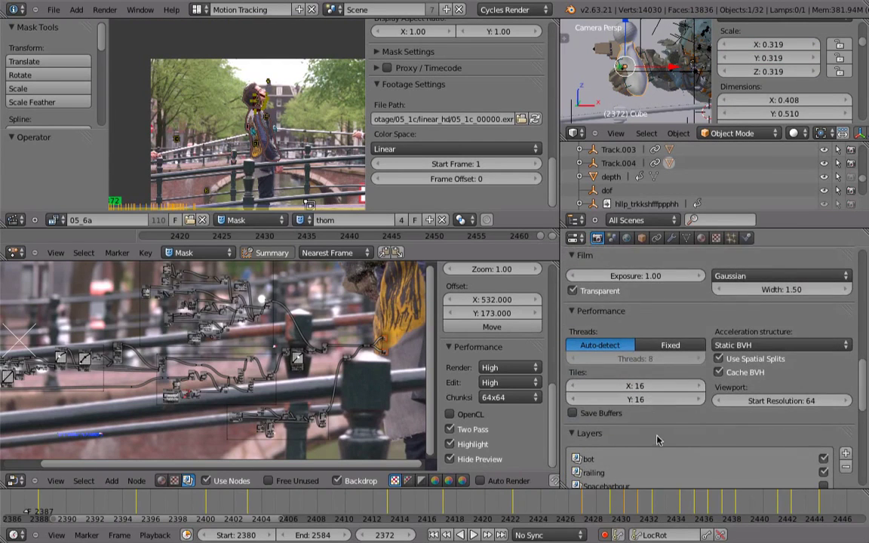
{"action": "scroll", "coordinate": [656, 440], "scroll_direction": "down", "scroll_amount": 2}
{"action": "left_click", "coordinate": [602, 406]}
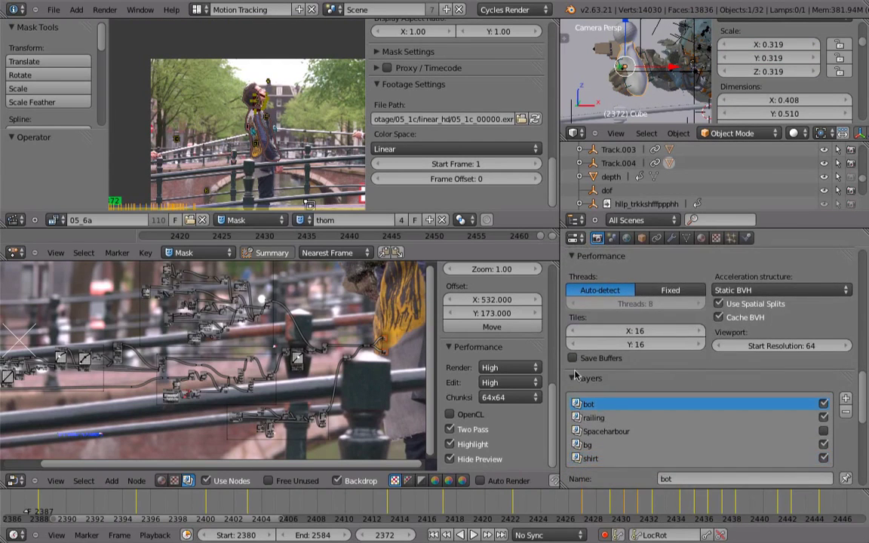
{"action": "left_click", "coordinate": [595, 419]}
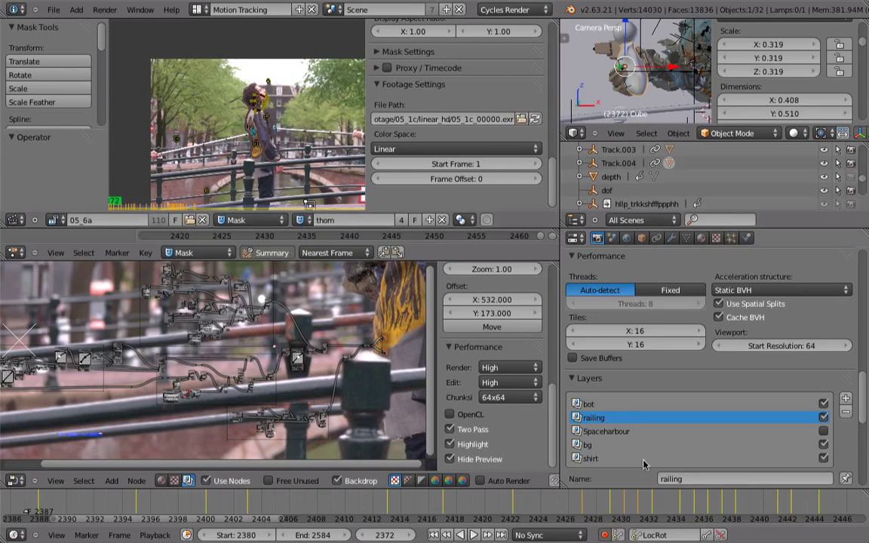
{"action": "left_click", "coordinate": [594, 457]}
{"action": "left_click", "coordinate": [587, 446]}
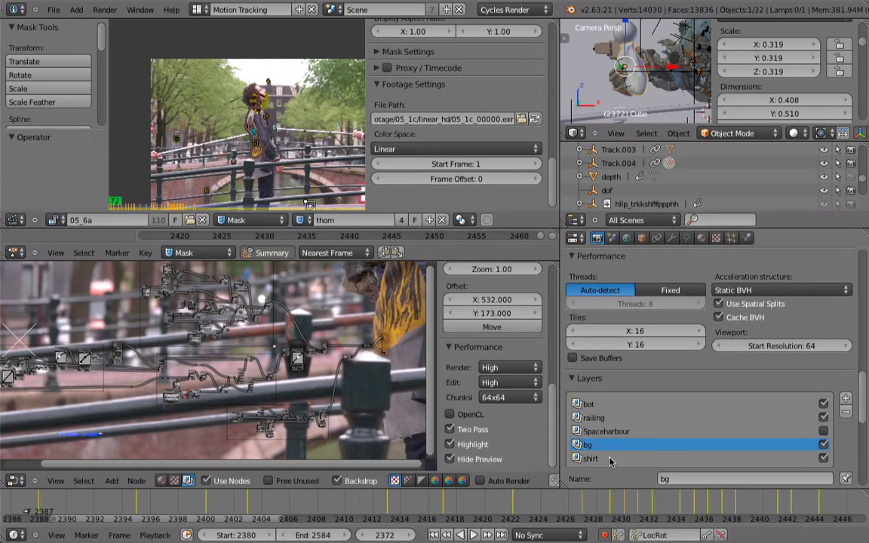
{"action": "left_click", "coordinate": [609, 459]}
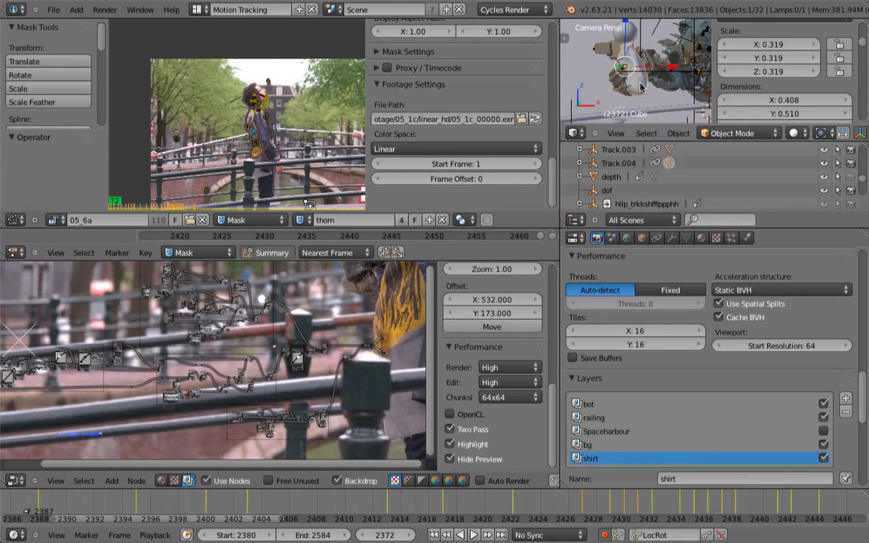
Step: Enlarge the 3D view, frame the railing model outside the camera view, and hide its overlapping duplicate rails
{"action": "key", "text": "shift+space"}
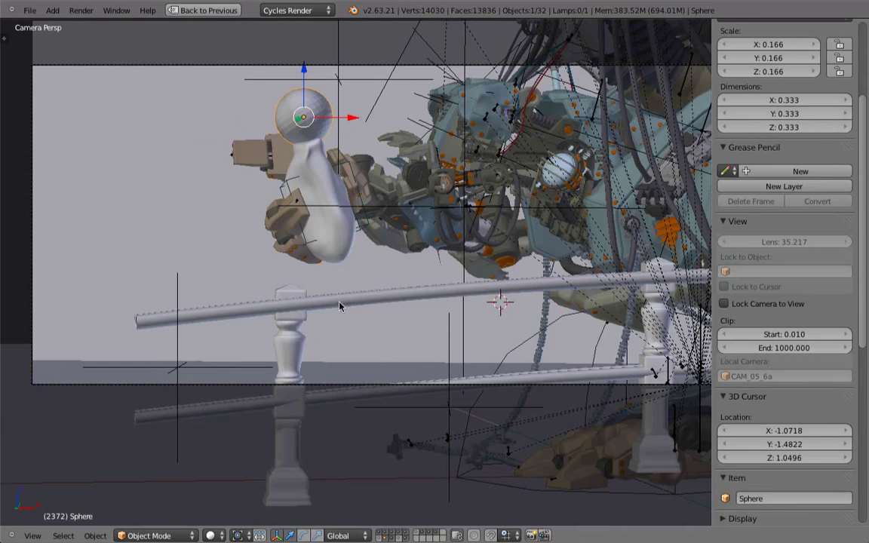
{"action": "right_click", "coordinate": [341, 305]}
{"action": "key", "text": "KP_0"}
{"action": "middle_click_drag", "start_coordinate": [371, 328], "coordinate": [353, 393]}
{"action": "key", "text": "KP_Decimal"}
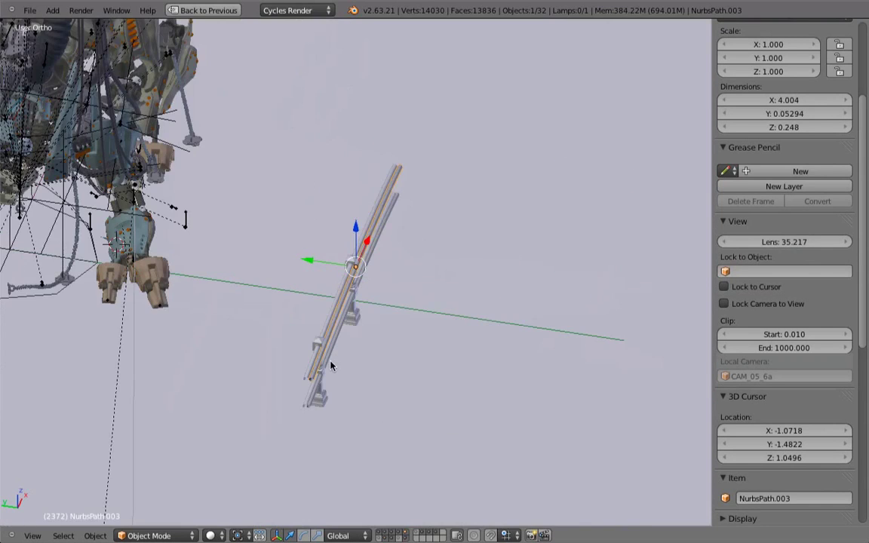
{"action": "scroll", "coordinate": [401, 431], "scroll_direction": "down", "scroll_amount": 1}
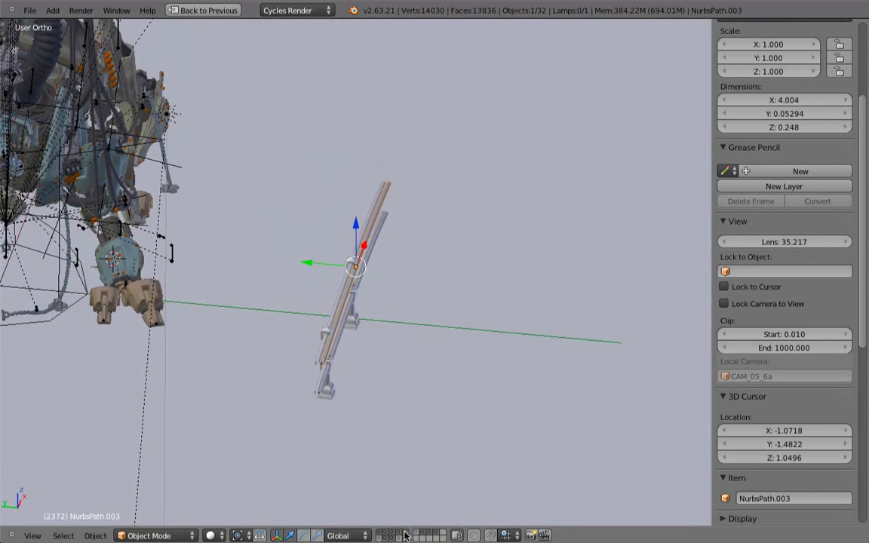
{"action": "key", "text": "h"}
{"action": "middle_click_drag", "start_coordinate": [430, 383], "coordinate": [396, 480]}
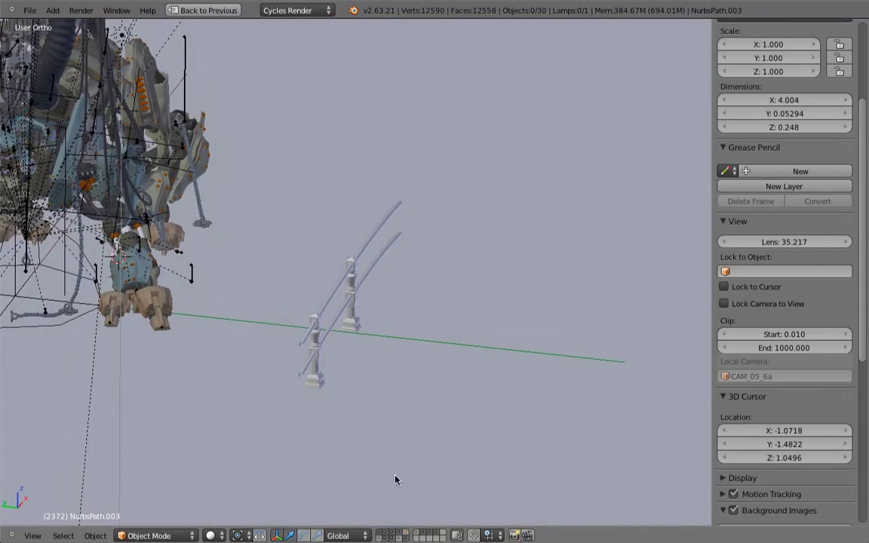
Step: Select the upper rail and examine the surface settings and image texture of its railing material
{"action": "right_click", "coordinate": [332, 301]}
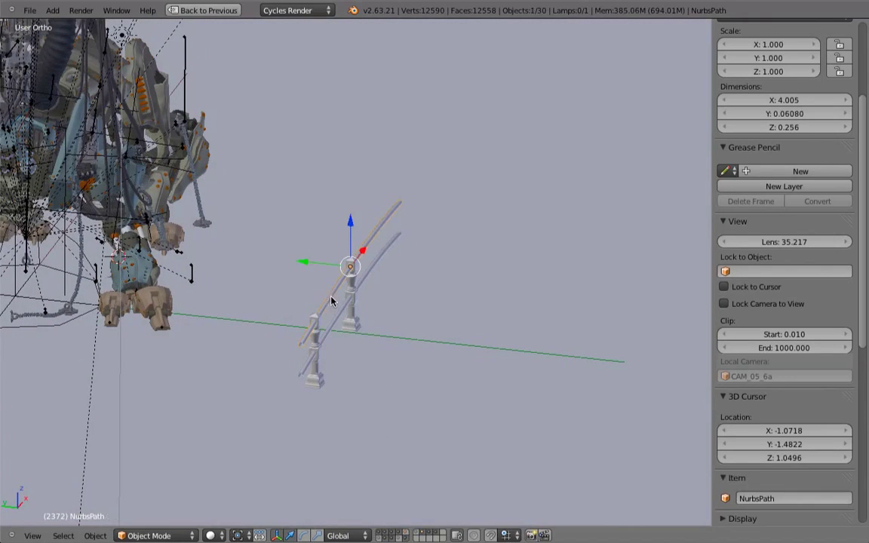
{"action": "middle_click_drag", "start_coordinate": [366, 322], "coordinate": [352, 305]}
{"action": "key", "text": "ctrl+Up"}
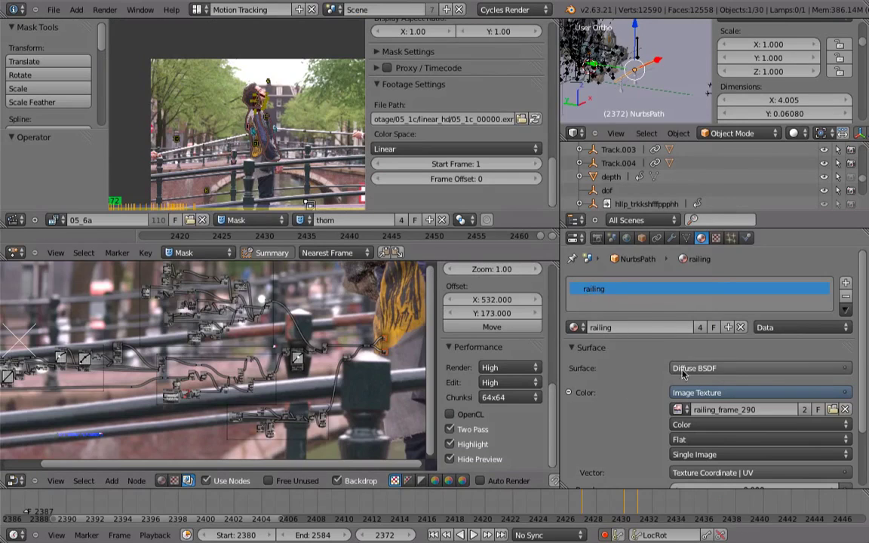
{"action": "scroll", "coordinate": [696, 445], "scroll_direction": "down", "scroll_amount": 3}
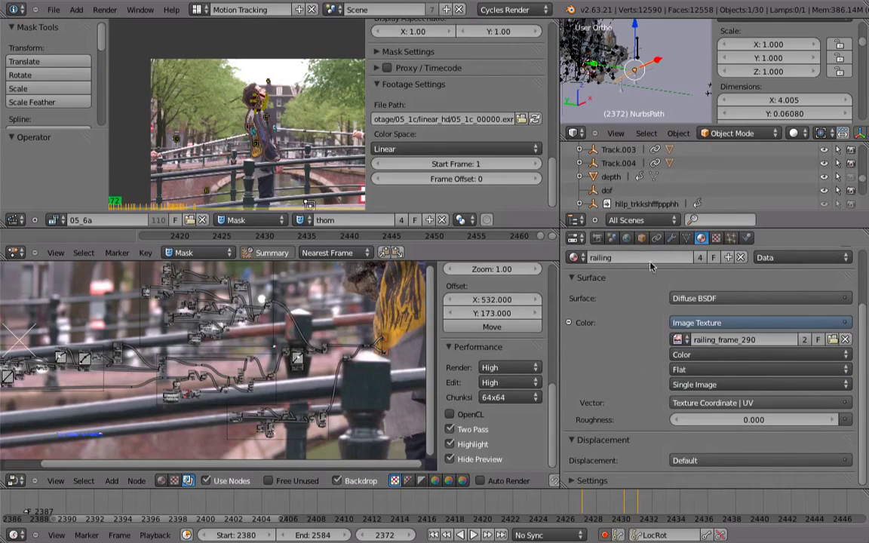
Step: Maximize the node editor, preview the right_stick mask in the backdrop, and set the backdrop to zoom 0.40 with offset X -41, Y 170
{"action": "key", "text": "ctrl+Up"}
{"action": "scroll", "coordinate": [310, 282], "scroll_direction": "down", "scroll_amount": 4}
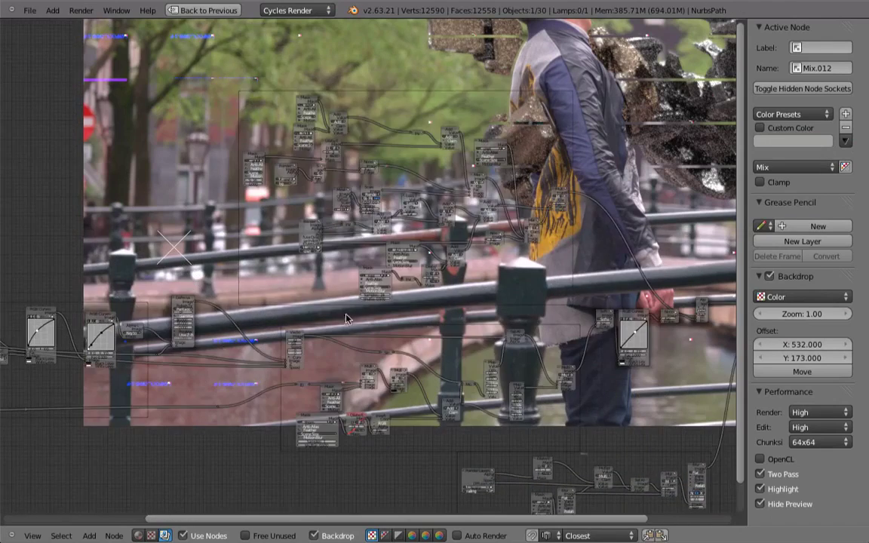
{"action": "scroll", "coordinate": [370, 308], "scroll_direction": "up", "scroll_amount": 2}
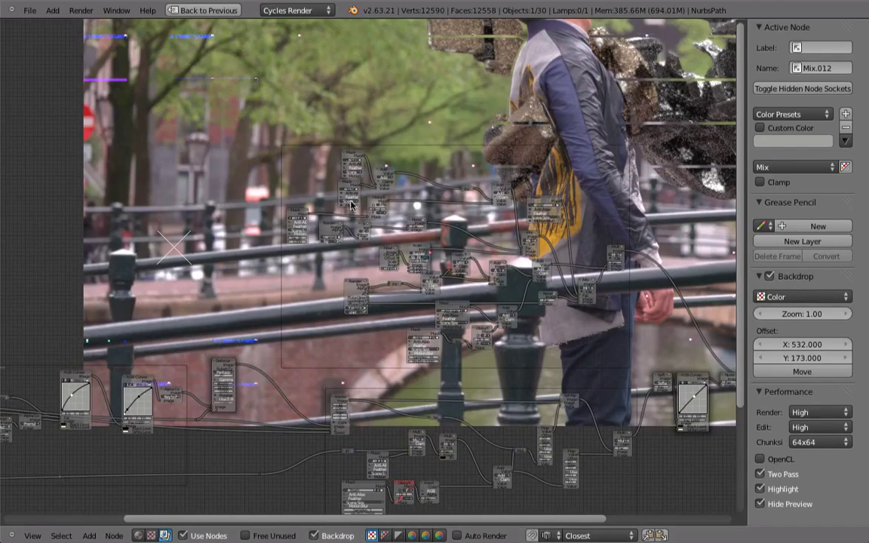
{"action": "scroll", "coordinate": [378, 156], "scroll_direction": "up", "scroll_amount": 8}
{"action": "scroll", "coordinate": [378, 156], "scroll_direction": "down", "scroll_amount": 6}
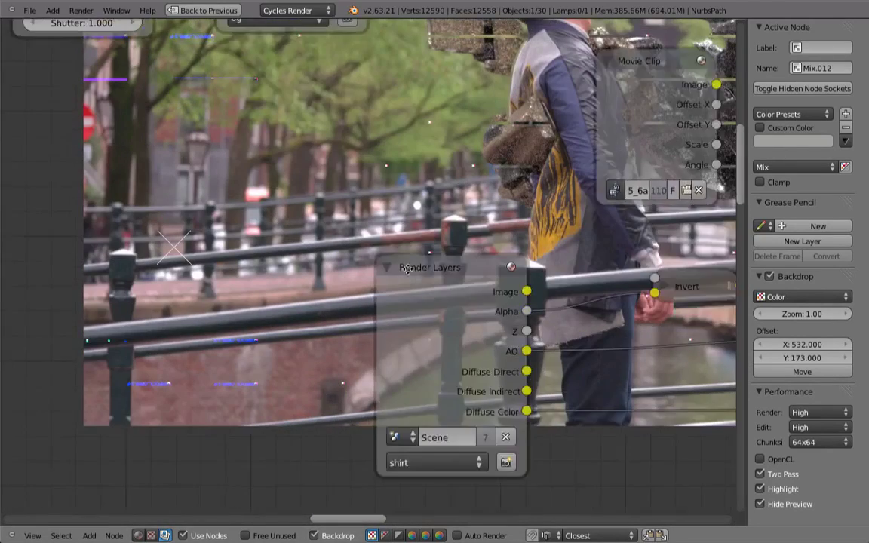
{"action": "middle_click_drag", "start_coordinate": [351, 221], "coordinate": [393, 216]}
{"action": "scroll", "coordinate": [392, 216], "scroll_direction": "down", "scroll_amount": 3}
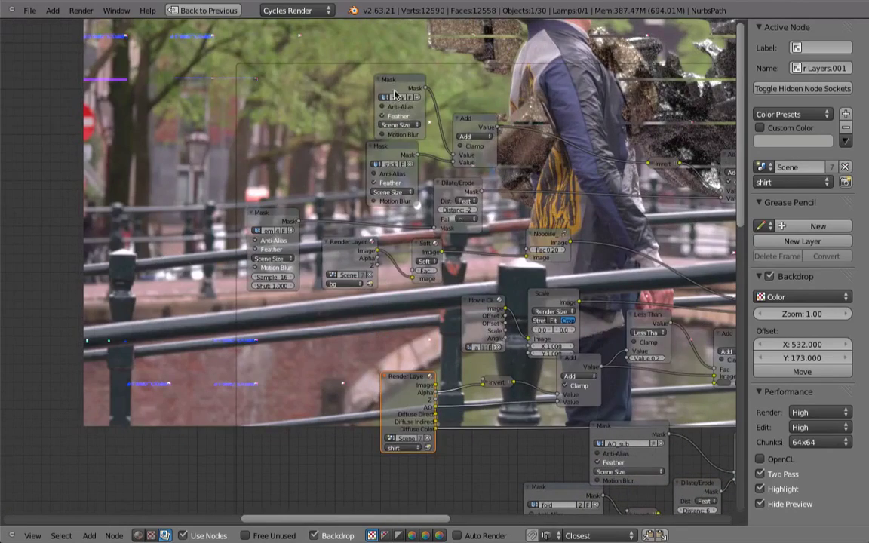
{"action": "left_click", "coordinate": [377, 85], "text": "ctrl+shift"}
{"action": "middle_click_drag", "start_coordinate": [519, 208], "coordinate": [194, 194], "text": "alt"}
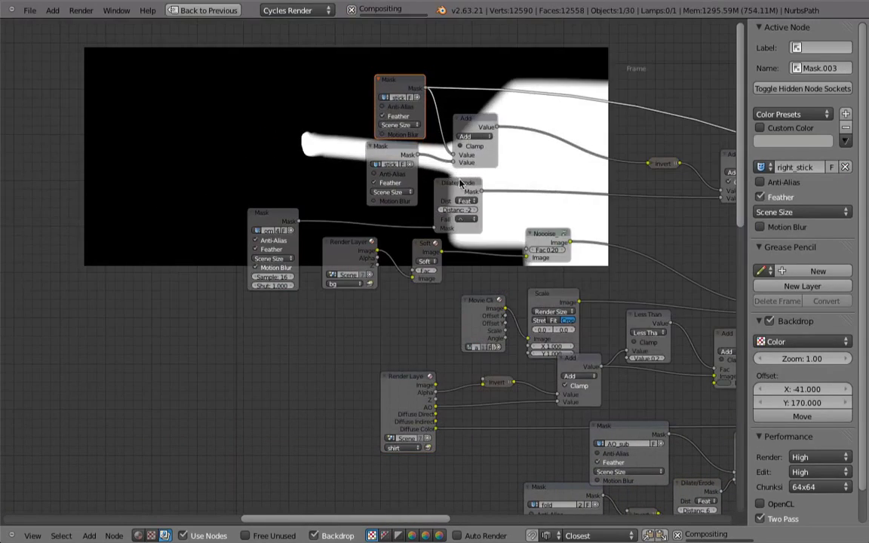
Step: Preview the left_stick mask and the Add node that combines both stick masks
{"action": "middle_click_drag", "start_coordinate": [435, 142], "coordinate": [409, 154]}
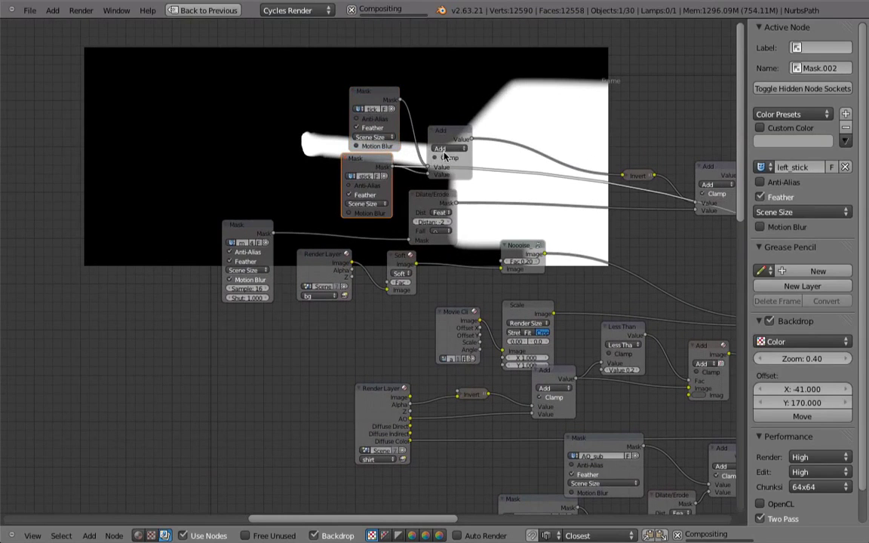
{"action": "left_click", "coordinate": [383, 162], "text": "ctrl+shift"}
{"action": "middle_click_drag", "start_coordinate": [466, 166], "coordinate": [377, 185]}
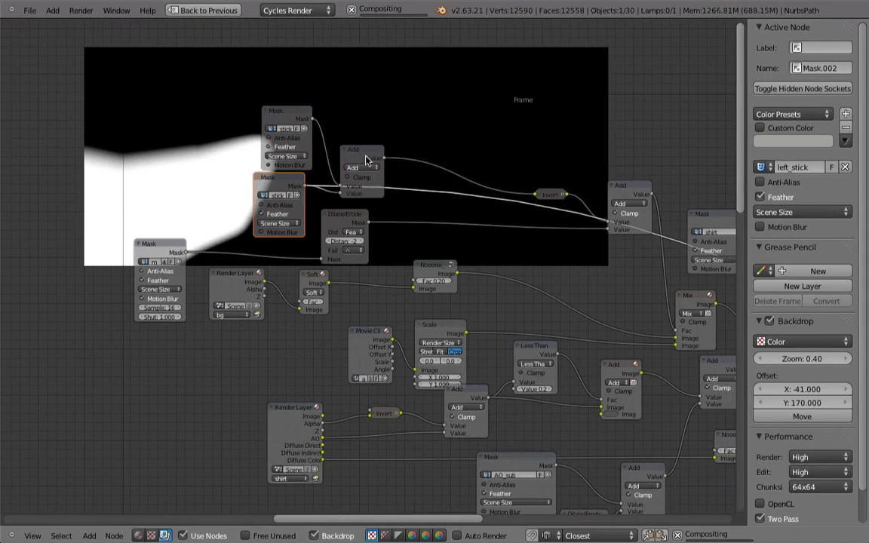
{"action": "left_click", "coordinate": [363, 169], "text": "ctrl+shift"}
{"action": "middle_click_drag", "start_coordinate": [485, 265], "coordinate": [472, 279]}
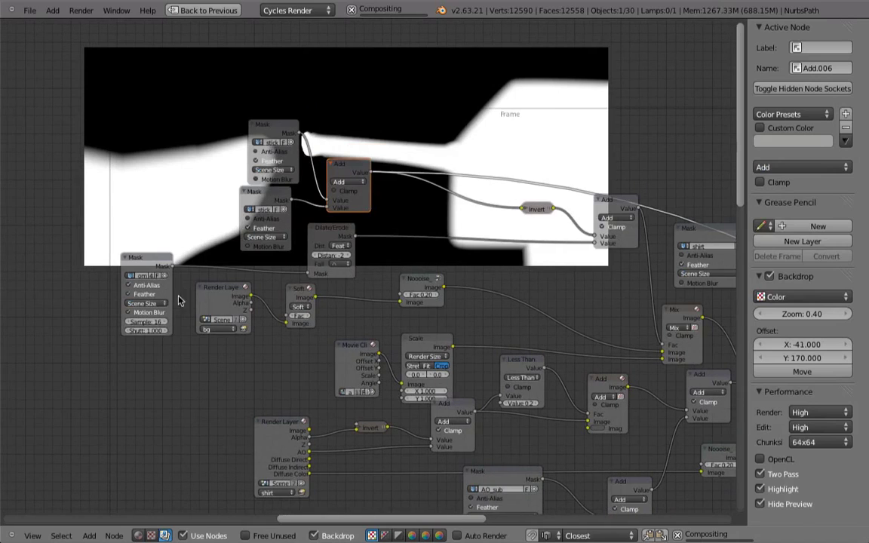
Step: Preview the thom mask and the Mix node that blends the bg render with the scaled footage
{"action": "left_click", "coordinate": [158, 266]}
{"action": "middle_click_drag", "start_coordinate": [360, 241], "coordinate": [287, 251]}
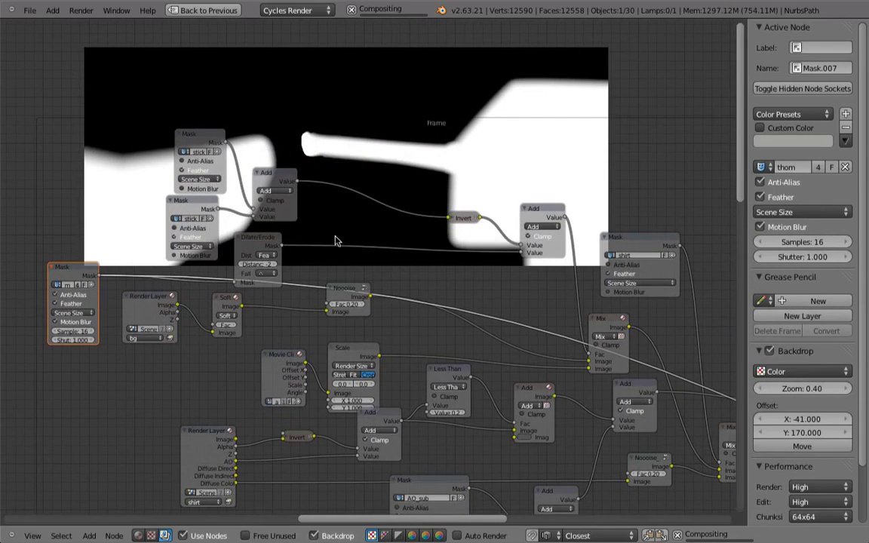
{"action": "left_click", "coordinate": [596, 314], "text": "ctrl+shift"}
{"action": "middle_click_drag", "start_coordinate": [596, 314], "coordinate": [417, 280]}
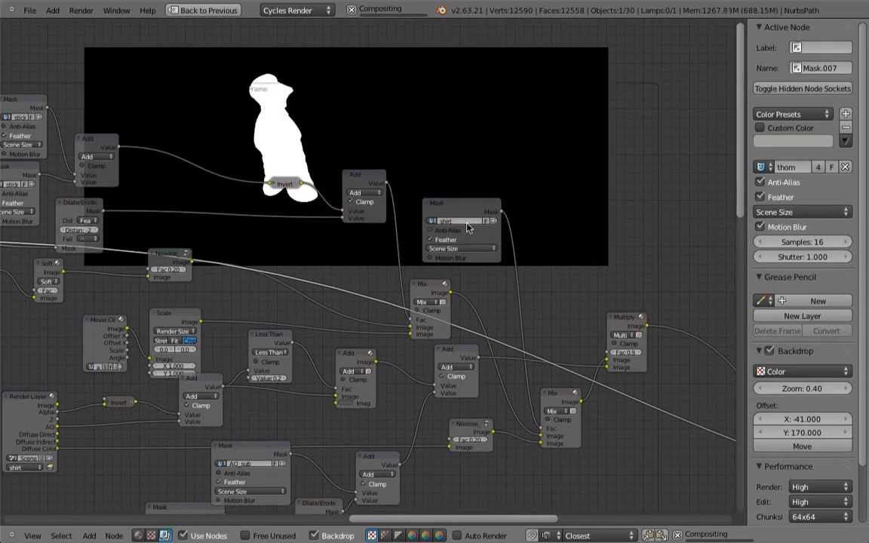
{"action": "middle_click_drag", "start_coordinate": [456, 323], "coordinate": [453, 210]}
{"action": "middle_click_drag", "start_coordinate": [458, 292], "coordinate": [557, 388]}
{"action": "scroll", "coordinate": [219, 263], "scroll_direction": "left", "scroll_amount": 5, "text": "ctrl"}
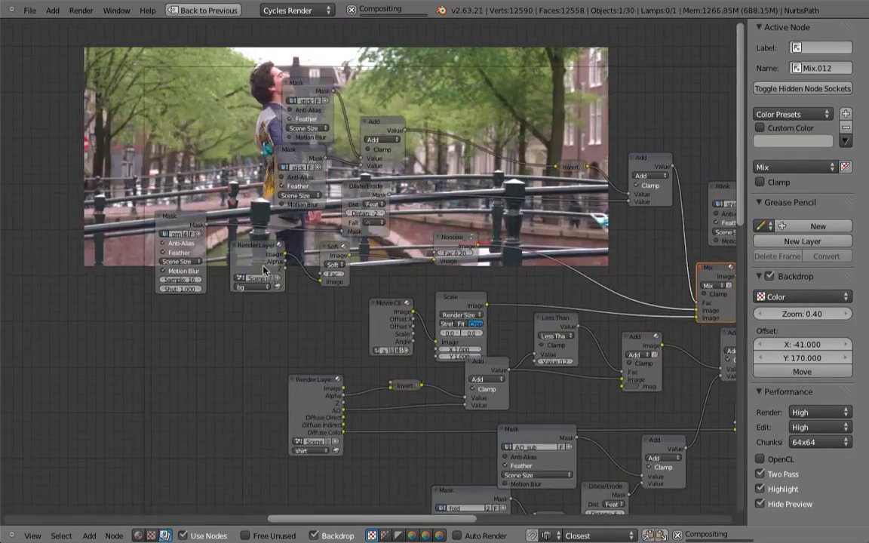
Step: Preview the bg render layer and its softened result after the noise node group
{"action": "left_click", "coordinate": [192, 220]}
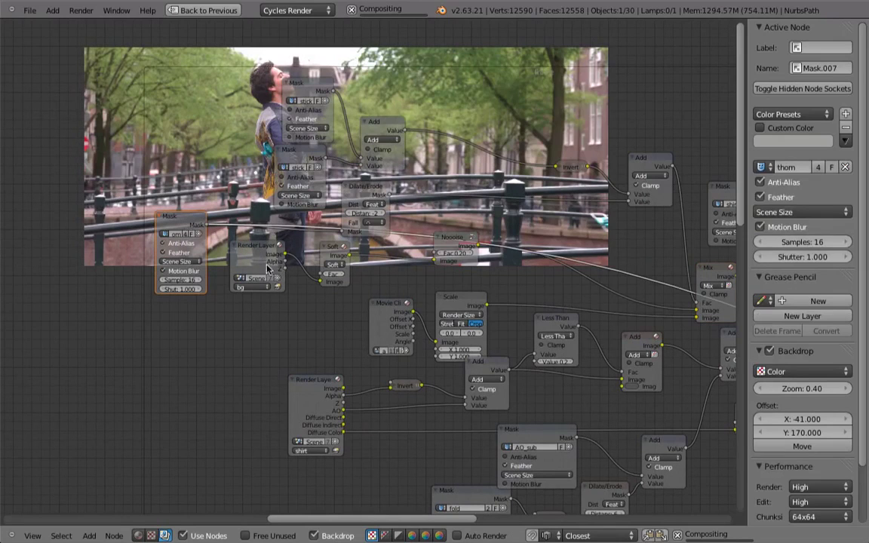
{"action": "left_click", "coordinate": [241, 243]}
{"action": "middle_click_drag", "start_coordinate": [360, 243], "coordinate": [338, 241]}
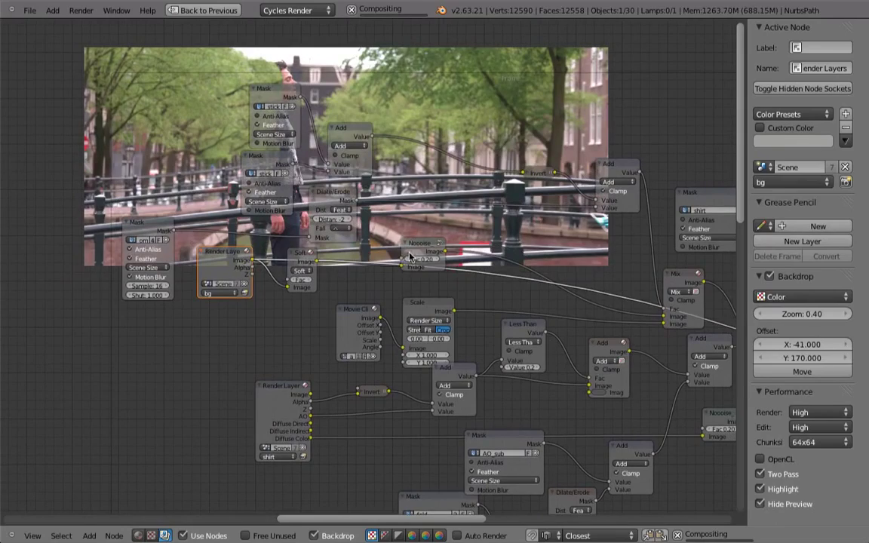
{"action": "left_click", "coordinate": [440, 251]}
{"action": "middle_click_drag", "start_coordinate": [440, 251], "coordinate": [344, 302]}
{"action": "middle_click_drag", "start_coordinate": [466, 352], "coordinate": [468, 294]}
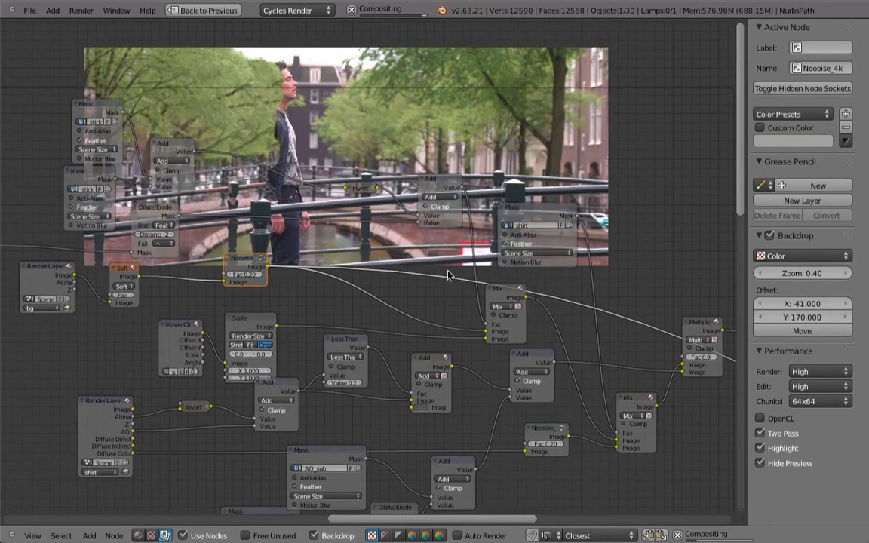
Step: Compare the scaled original footage with the output of the Mix node that replaces the background
{"action": "left_click", "coordinate": [241, 322]}
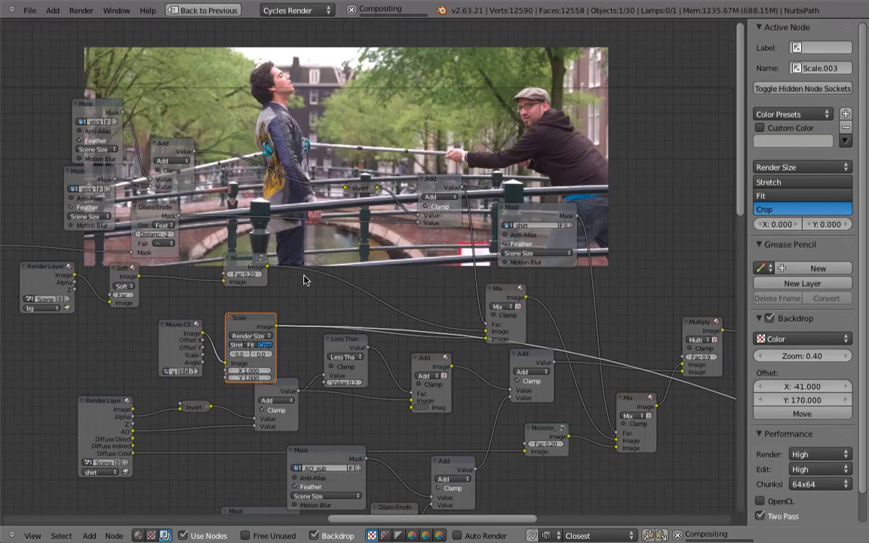
{"action": "left_click", "coordinate": [492, 296], "text": "ctrl+shift"}
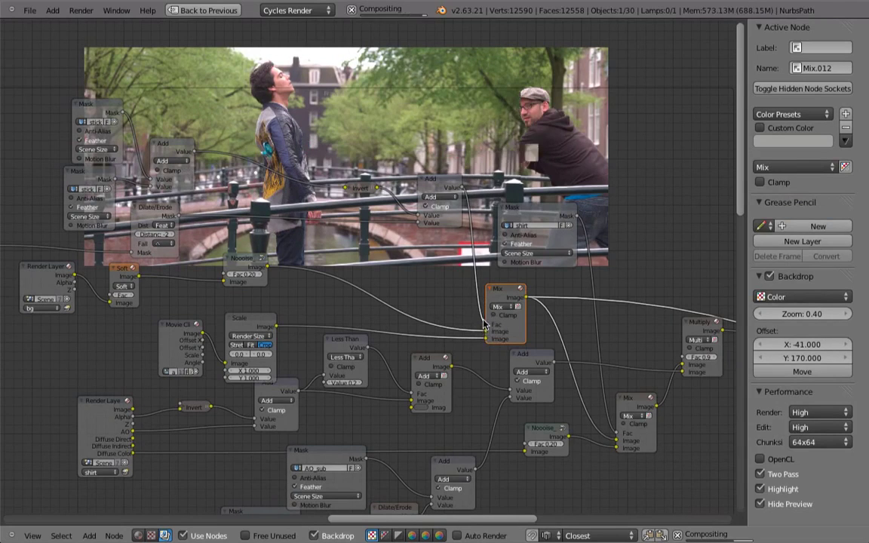
{"action": "middle_click_drag", "start_coordinate": [347, 239], "coordinate": [331, 277]}
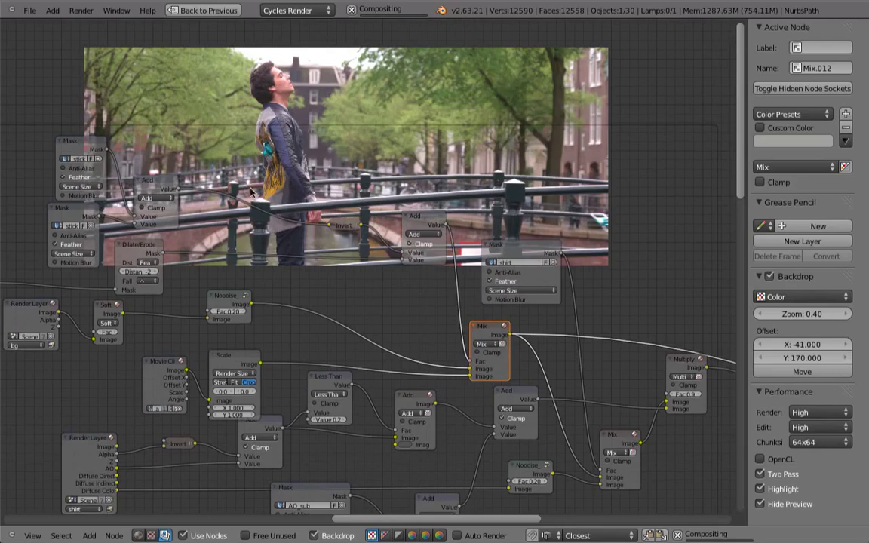
{"action": "middle_click_drag", "start_coordinate": [360, 375], "coordinate": [371, 202]}
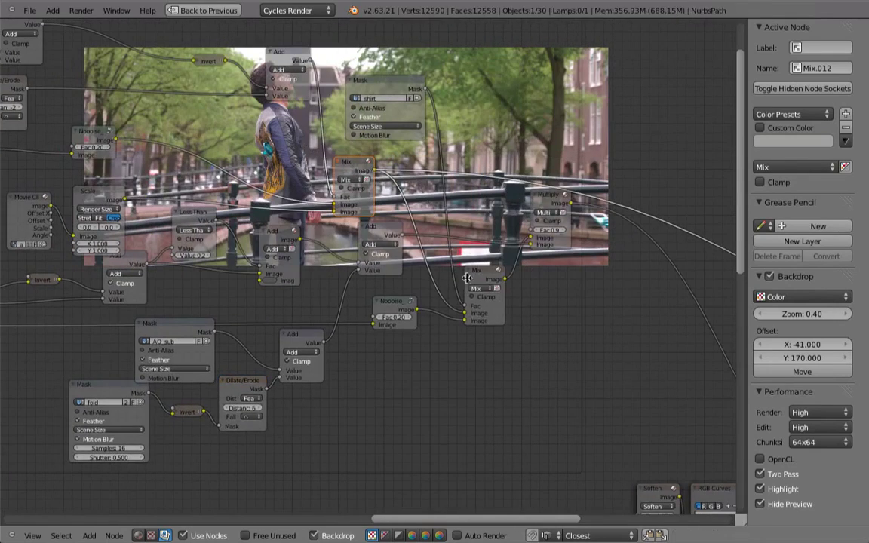
Step: Preview the second Mix node, which combines the cleaned footage with the shirt layer through the shirt mask
{"action": "left_click", "coordinate": [483, 295]}
{"action": "middle_click_drag", "start_coordinate": [446, 338], "coordinate": [467, 336]}
{"action": "scroll", "coordinate": [452, 343], "scroll_direction": "down", "scroll_amount": 3}
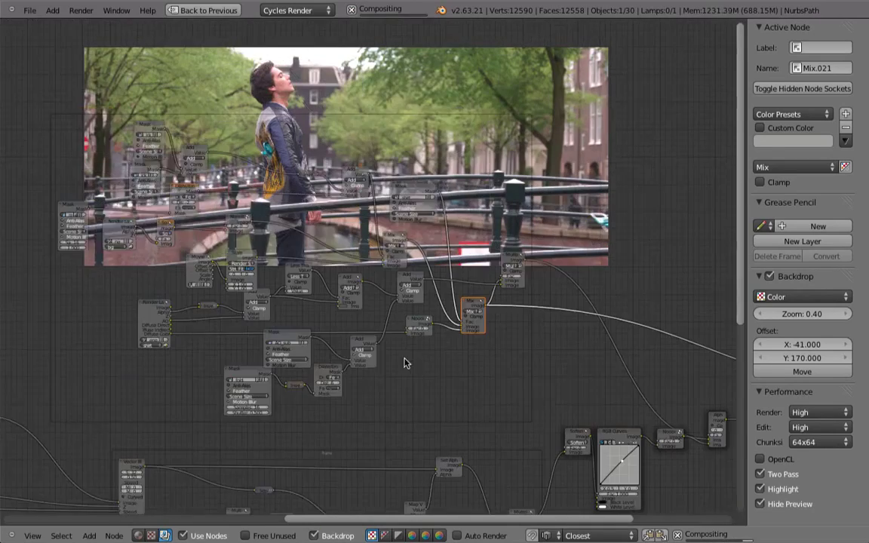
{"action": "scroll", "coordinate": [177, 325], "scroll_direction": "up", "scroll_amount": 3}
{"action": "scroll", "coordinate": [192, 308], "scroll_direction": "up", "scroll_amount": 2}
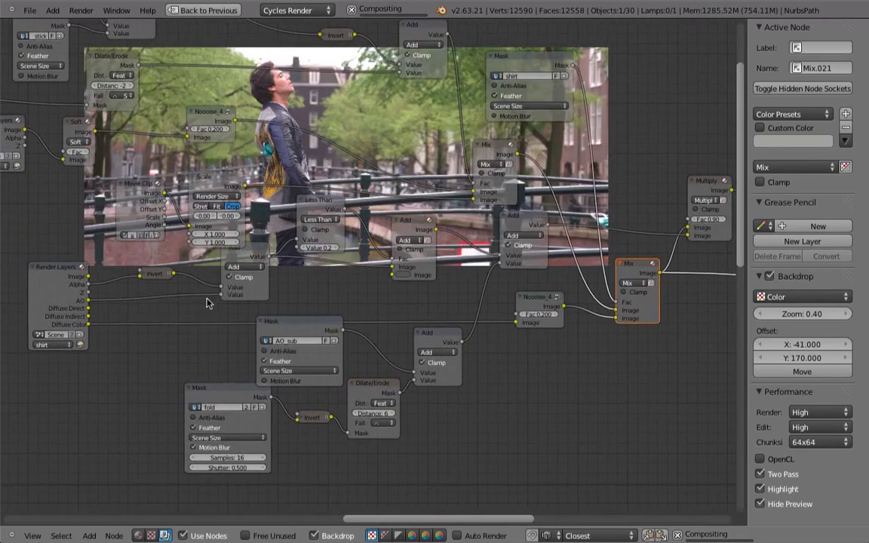
Step: Preview the Add node combining inverted alpha and AO, and cycle through the shirt render layer's outputs to Diffuse Color
{"action": "left_click", "coordinate": [243, 262]}
{"action": "middle_click_drag", "start_coordinate": [389, 215], "coordinate": [394, 240]}
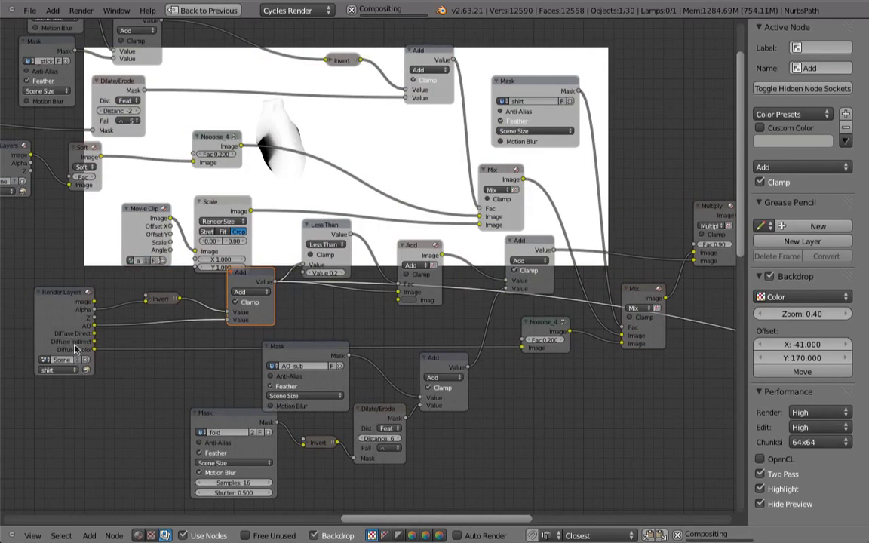
{"action": "left_click", "coordinate": [62, 300]}
{"action": "left_click", "coordinate": [68, 332], "text": "ctrl+shift"}
{"action": "left_click", "coordinate": [58, 338], "text": "ctrl+shift"}
{"action": "left_click", "coordinate": [67, 330], "text": "ctrl+shift"}
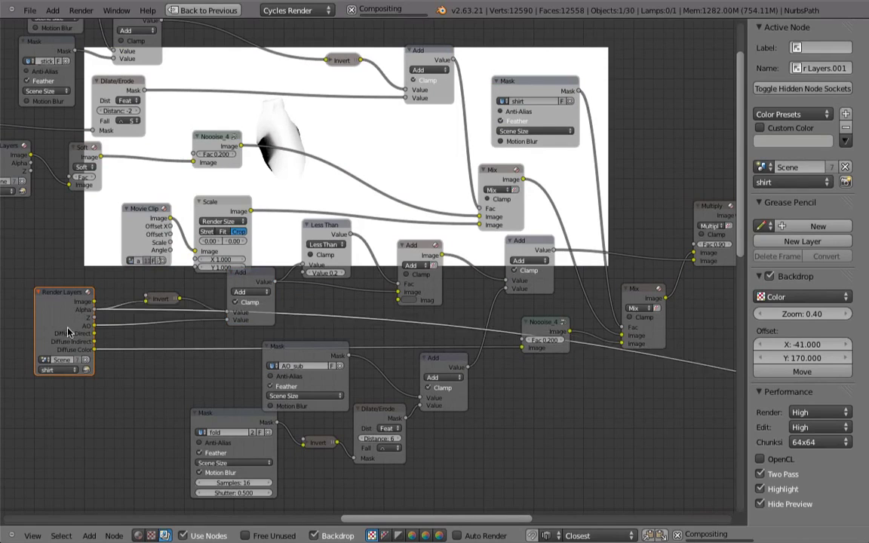
{"action": "left_click", "coordinate": [67, 331], "text": "ctrl+shift"}
{"action": "left_click", "coordinate": [66, 331], "text": "ctrl+shift"}
{"action": "left_click", "coordinate": [65, 331], "text": "ctrl+shift"}
{"action": "left_click", "coordinate": [64, 333], "text": "ctrl+shift"}
{"action": "left_click", "coordinate": [65, 333], "text": "ctrl+shift"}
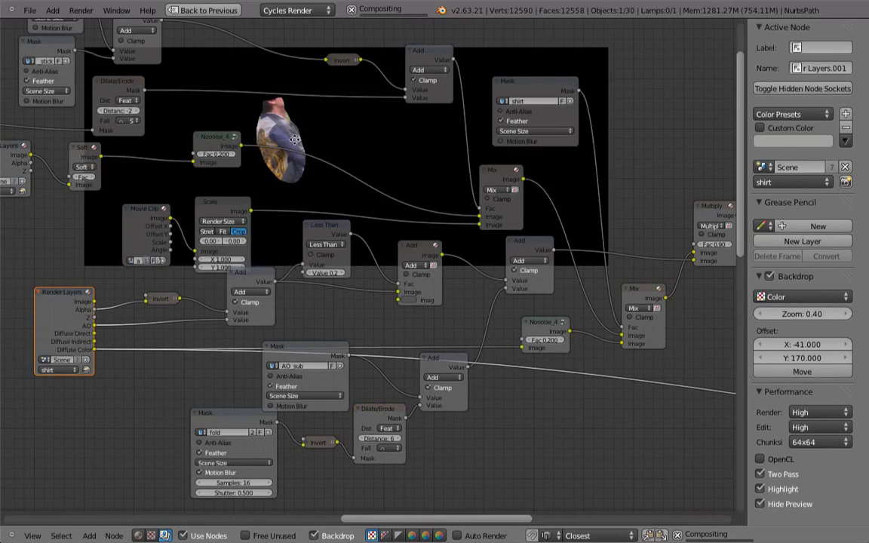
Step: Preview the shirt Mix node again to examine the projected shirt over the footage
{"action": "scroll", "coordinate": [349, 242], "scroll_direction": "right", "scroll_amount": 5, "text": "ctrl"}
{"action": "scroll", "coordinate": [442, 316], "scroll_direction": "down", "scroll_amount": 2, "text": "shift"}
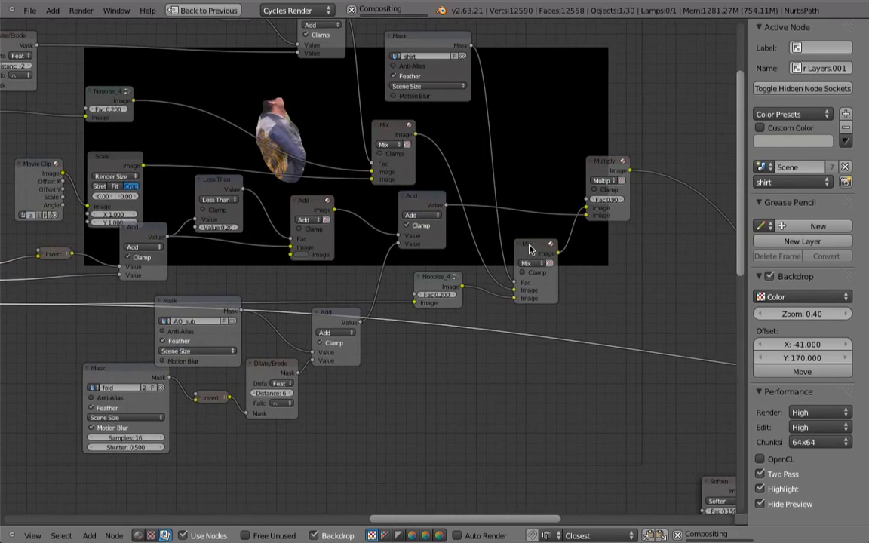
{"action": "left_click", "coordinate": [530, 249], "text": "ctrl+shift"}
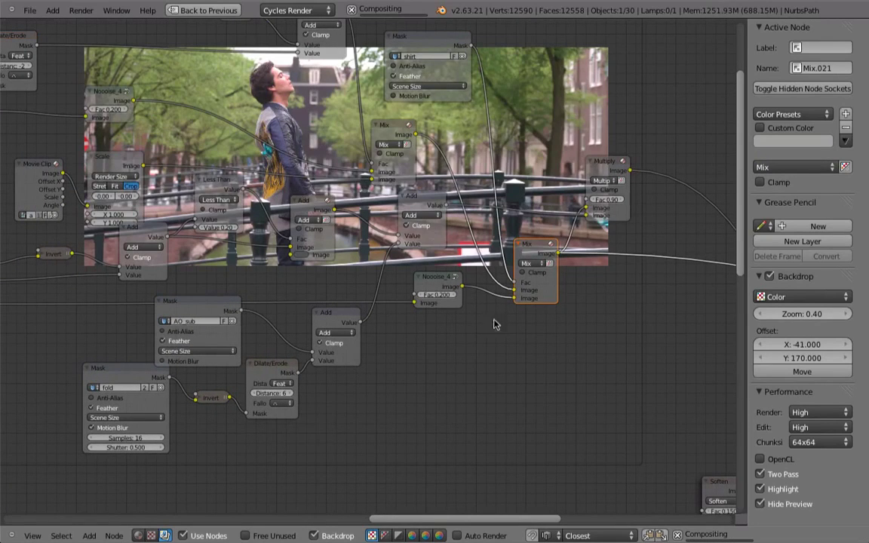
Step: Trace the shirt's ambient occlusion branch and preview the clamped Add node feeding the Multiply node
{"action": "scroll", "coordinate": [494, 324], "scroll_direction": "down", "scroll_amount": 1}
{"action": "left_click", "coordinate": [440, 124], "text": "ctrl+shift"}
{"action": "middle_click_drag", "start_coordinate": [439, 124], "coordinate": [364, 197]}
{"action": "left_click", "coordinate": [203, 162], "text": "ctrl+shift"}
{"action": "left_click", "coordinate": [422, 175]}
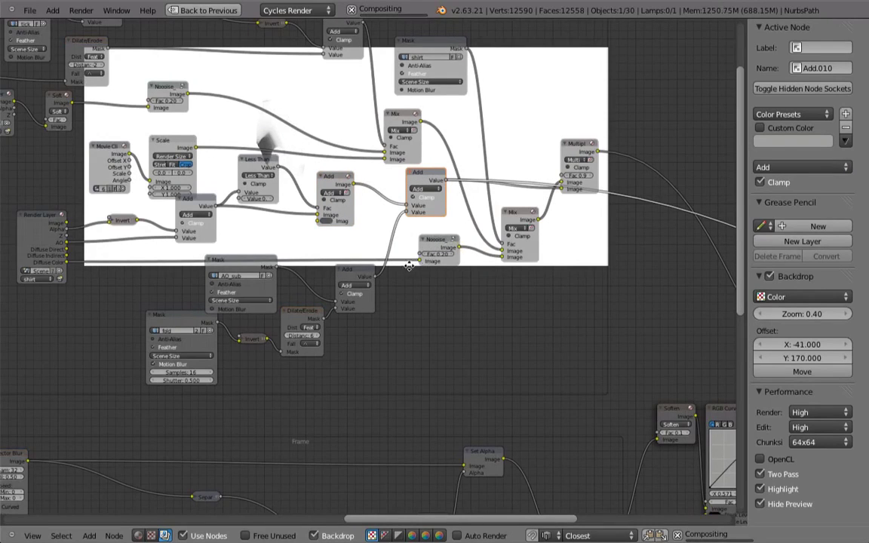
{"action": "middle_click_drag", "start_coordinate": [443, 257], "coordinate": [413, 268]}
Step: Preview the shirt mask, restore the Motion Tracking layout, and maximize the node editor again
{"action": "left_click", "coordinate": [373, 58]}
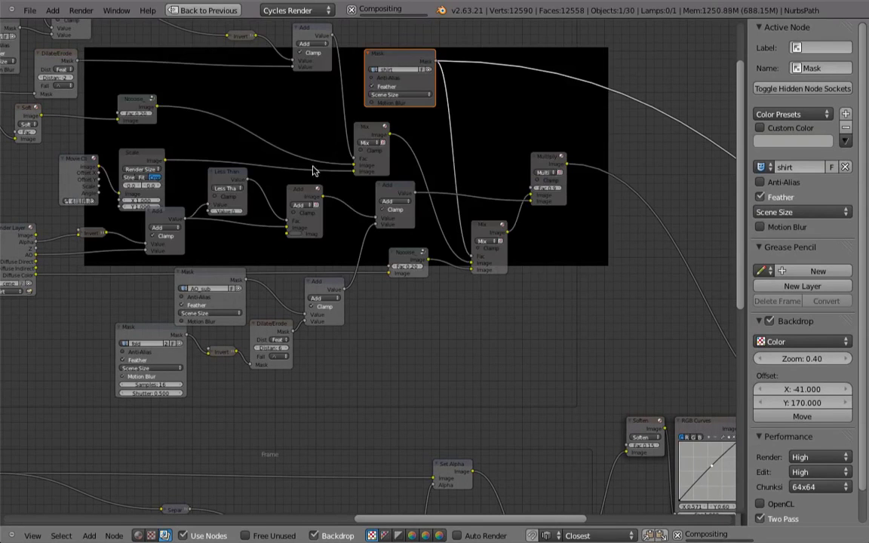
{"action": "middle_click_drag", "start_coordinate": [274, 185], "coordinate": [138, 168]}
{"action": "key", "text": "ctrl+Up"}
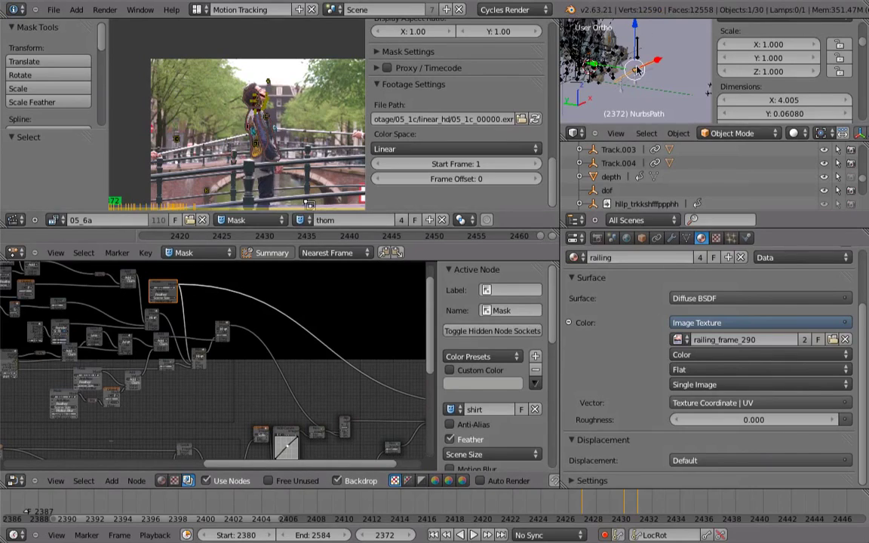
{"action": "key", "text": "ctrl+Up"}
Step: Preview the Multiply node that applies the shirt's ambient occlusion to the composited footage
{"action": "middle_click_drag", "start_coordinate": [380, 217], "coordinate": [218, 262]}
{"action": "scroll", "coordinate": [293, 258], "scroll_direction": "up", "scroll_amount": 3}
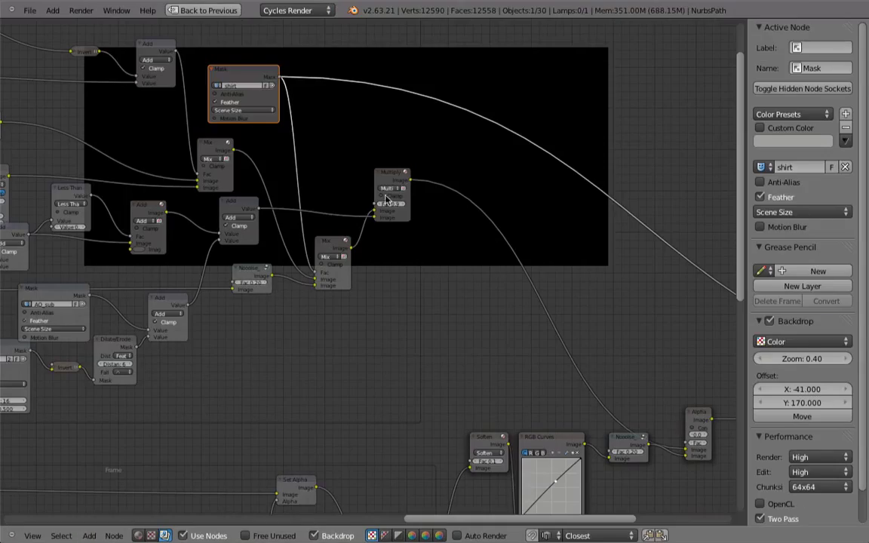
{"action": "left_click", "coordinate": [390, 178], "text": "ctrl+shift"}
{"action": "scroll", "coordinate": [249, 320], "scroll_direction": "down", "scroll_amount": 4}
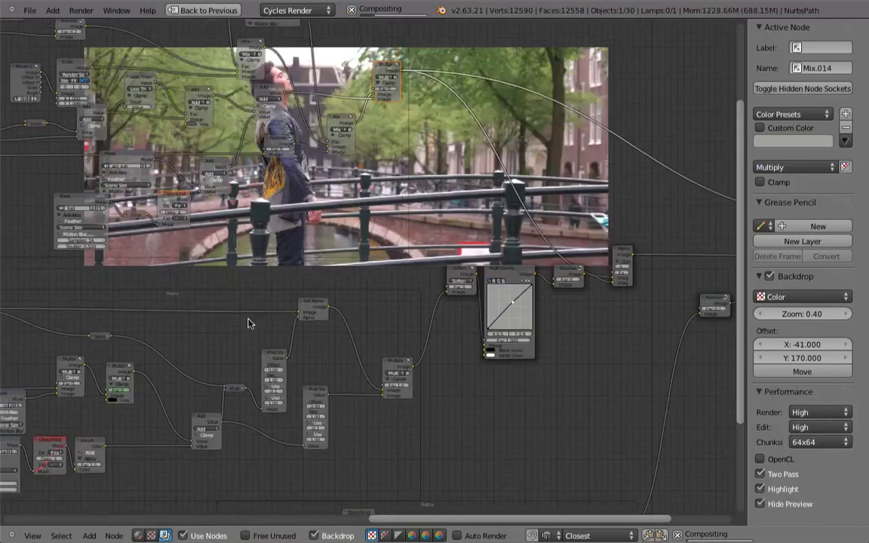
Step: Preview the bot render layer's image and examine the color correction nodes that follow it
{"action": "middle_click_drag", "start_coordinate": [232, 371], "coordinate": [307, 266]}
{"action": "scroll", "coordinate": [172, 223], "scroll_direction": "up", "scroll_amount": 2}
{"action": "left_click", "coordinate": [157, 240], "text": "ctrl+shift"}
{"action": "middle_click_drag", "start_coordinate": [157, 241], "coordinate": [148, 278]}
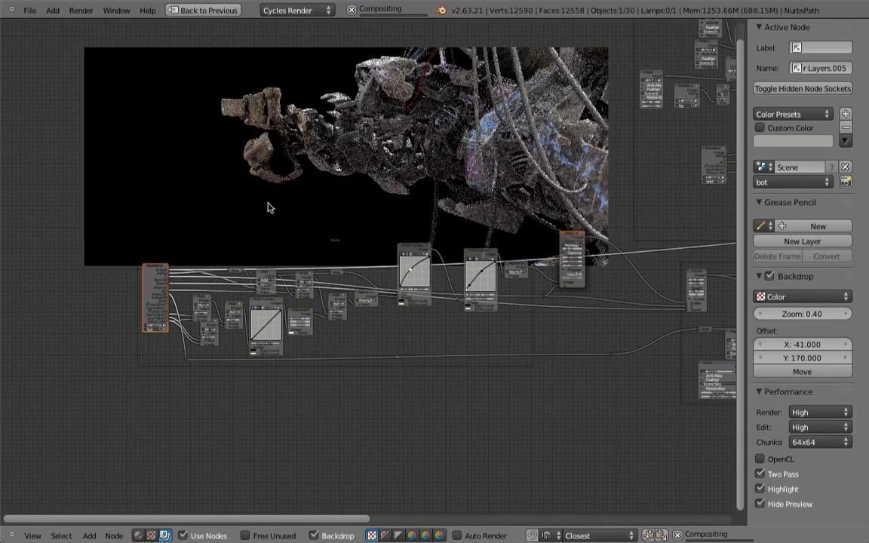
{"action": "middle_click_drag", "start_coordinate": [452, 177], "coordinate": [359, 200]}
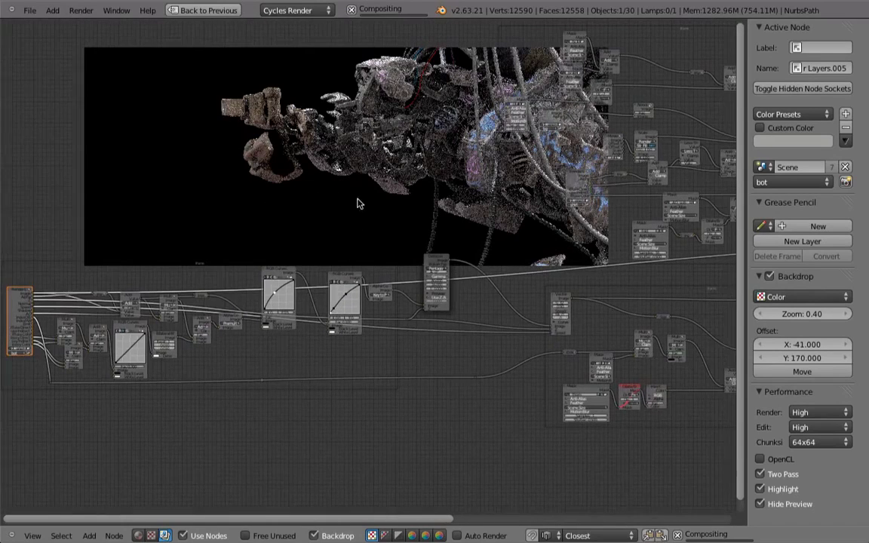
Step: Preview the bot's Defocus node and review the node chain before and after it
{"action": "left_click", "coordinate": [438, 264]}
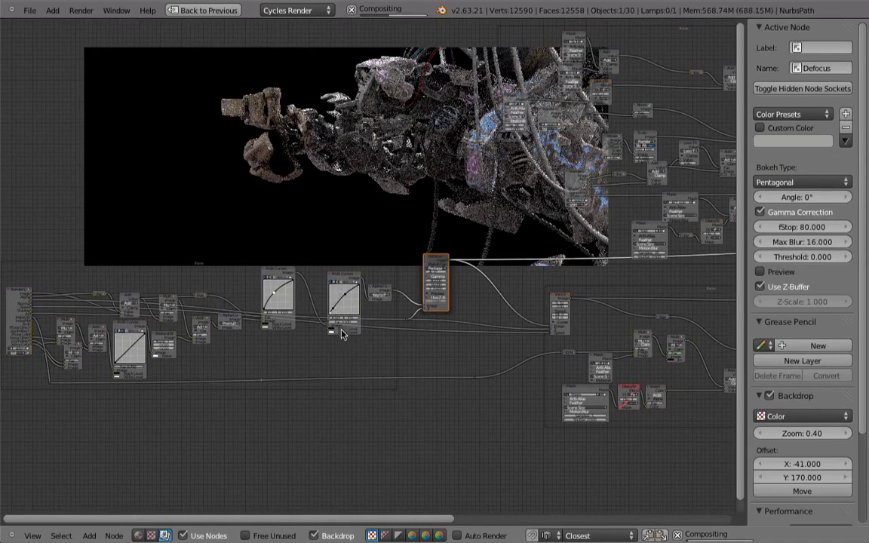
{"action": "middle_click_drag", "start_coordinate": [392, 198], "coordinate": [372, 196]}
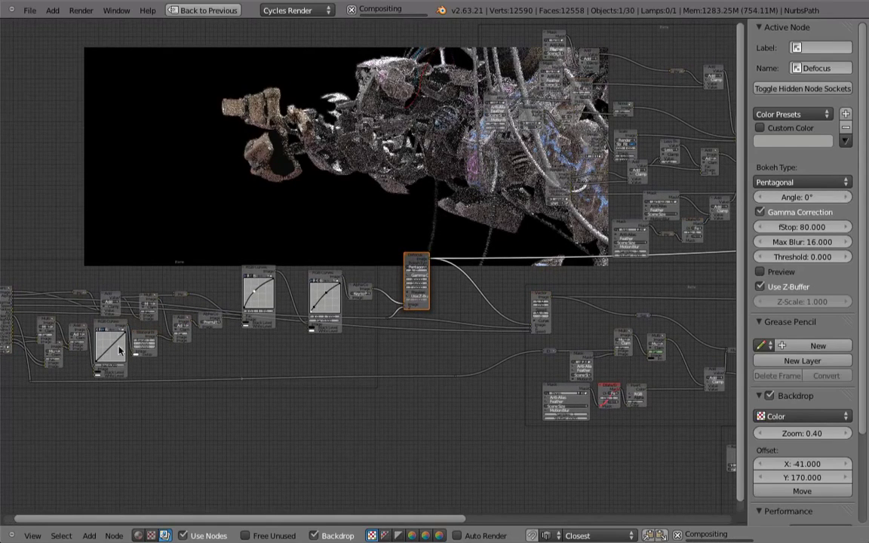
{"action": "middle_click_drag", "start_coordinate": [214, 327], "coordinate": [251, 278]}
{"action": "middle_click_drag", "start_coordinate": [420, 282], "coordinate": [486, 279]}
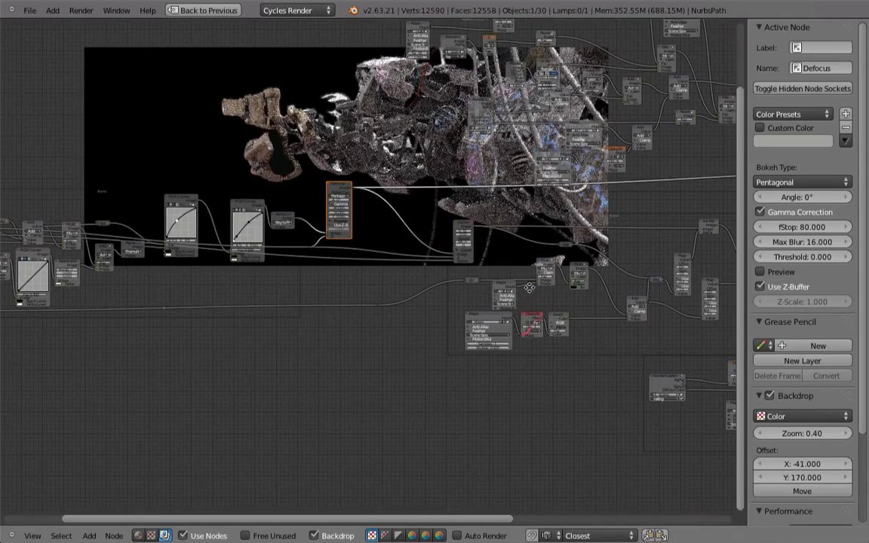
Step: Preview the ID Mask node with index 2 and examine the mask nodes that follow it
{"action": "scroll", "coordinate": [482, 249], "scroll_direction": "up", "scroll_amount": 3}
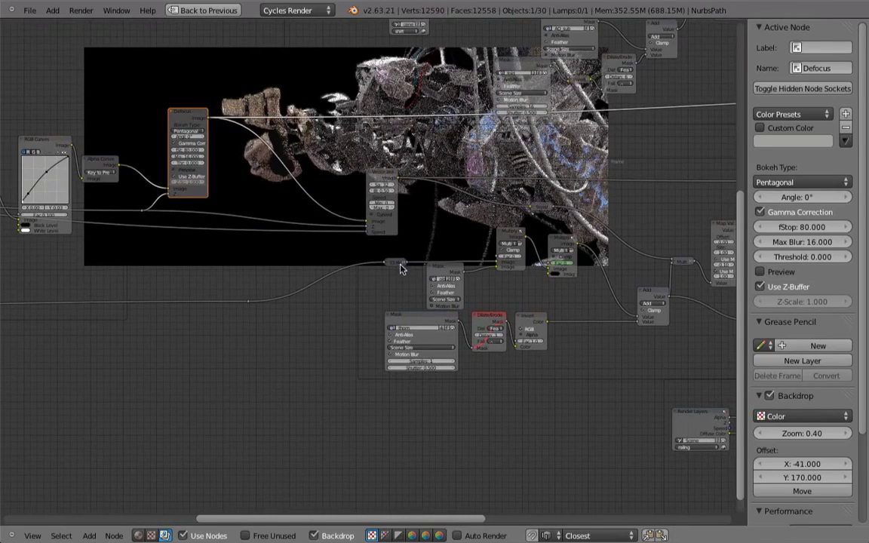
{"action": "left_click", "coordinate": [400, 266], "text": "ctrl+shift"}
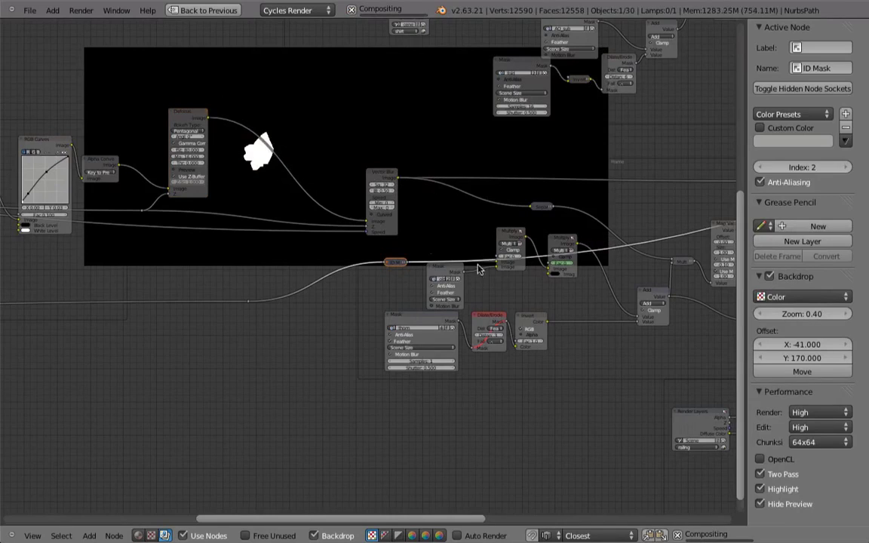
{"action": "middle_click_drag", "start_coordinate": [450, 291], "coordinate": [193, 272]}
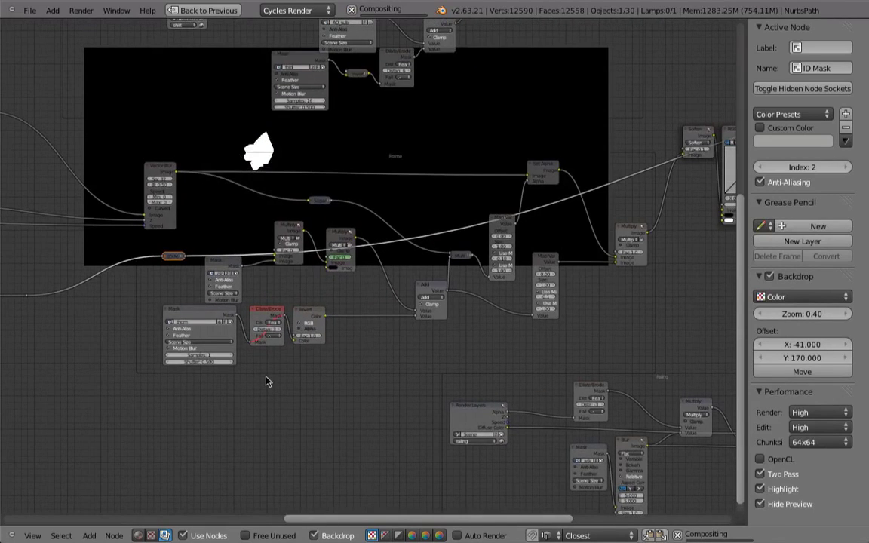
Step: Restore the Motion Tracking layout, maximize the 3D viewport, and look through the shot camera
{"action": "key", "text": "ctrl+Up"}
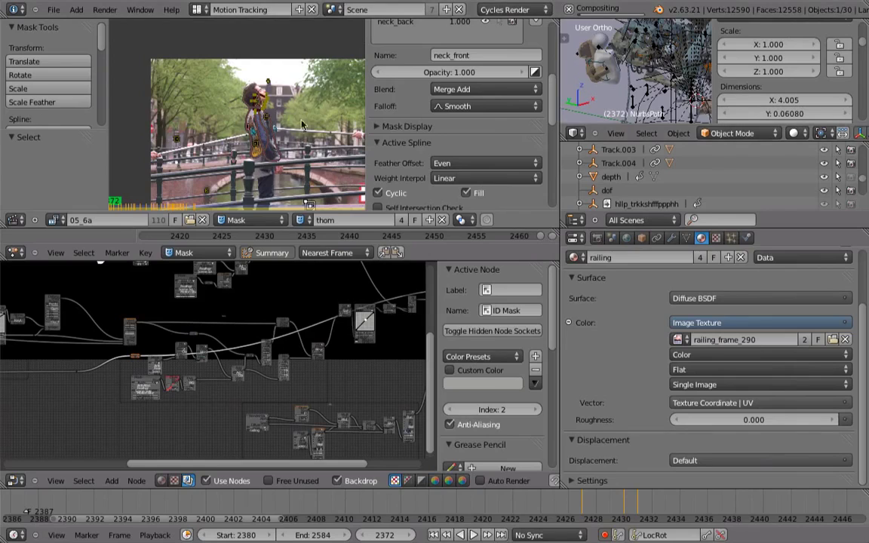
{"action": "key", "text": "ctrl+Up"}
{"action": "middle_click_drag", "start_coordinate": [343, 189], "coordinate": [339, 194]}
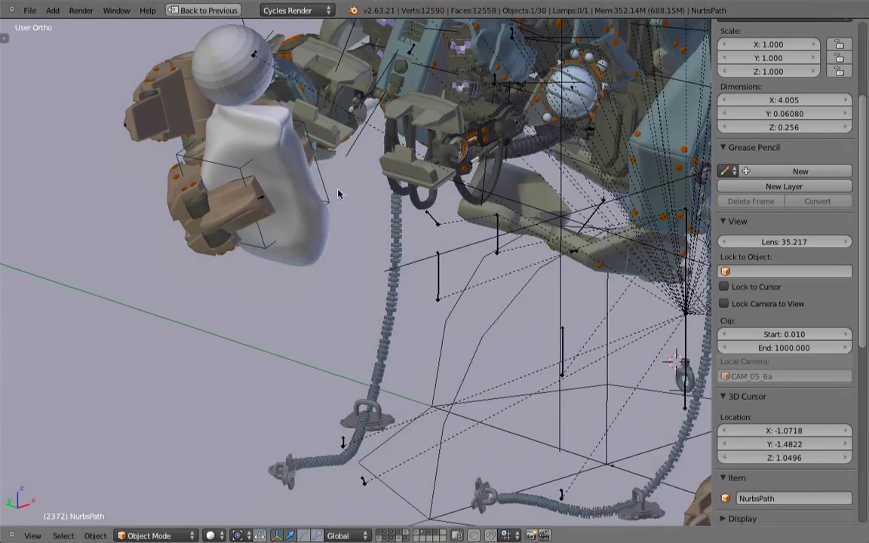
{"action": "middle_click_drag", "start_coordinate": [260, 151], "coordinate": [263, 158]}
{"action": "key", "text": "KP_0"}
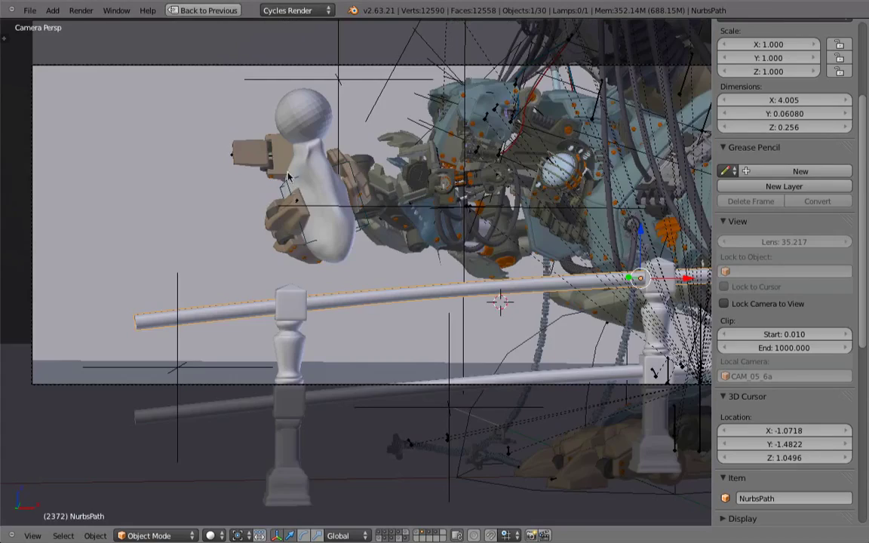
Step: Select the actor's body stand-in mesh and examine how the bot's hands overlap it in the camera view
{"action": "scroll", "coordinate": [302, 226], "scroll_direction": "up", "scroll_amount": 2}
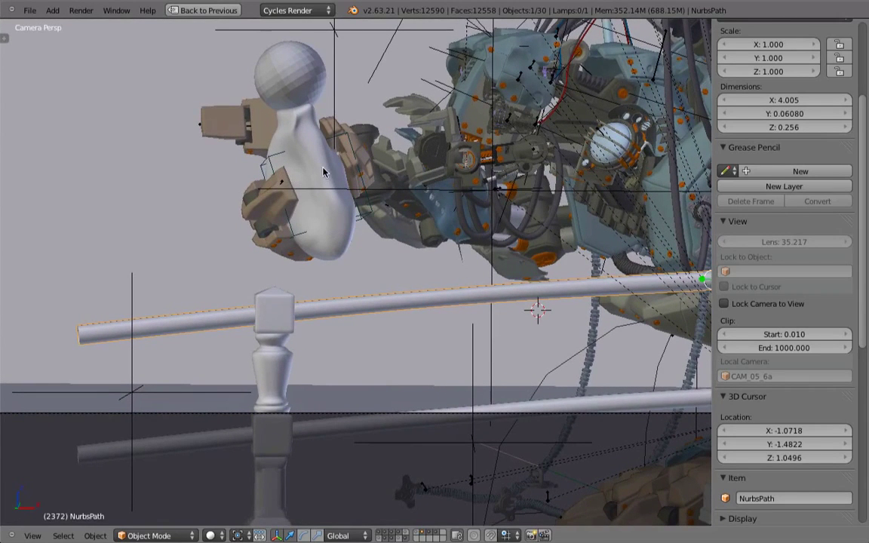
{"action": "right_click", "coordinate": [317, 245]}
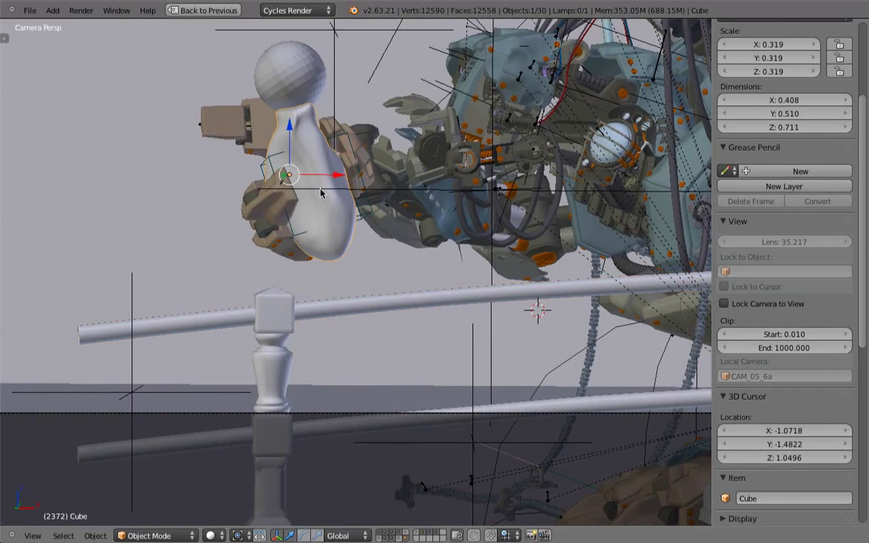
{"action": "middle_click_drag", "start_coordinate": [310, 222], "coordinate": [345, 179], "text": "shift"}
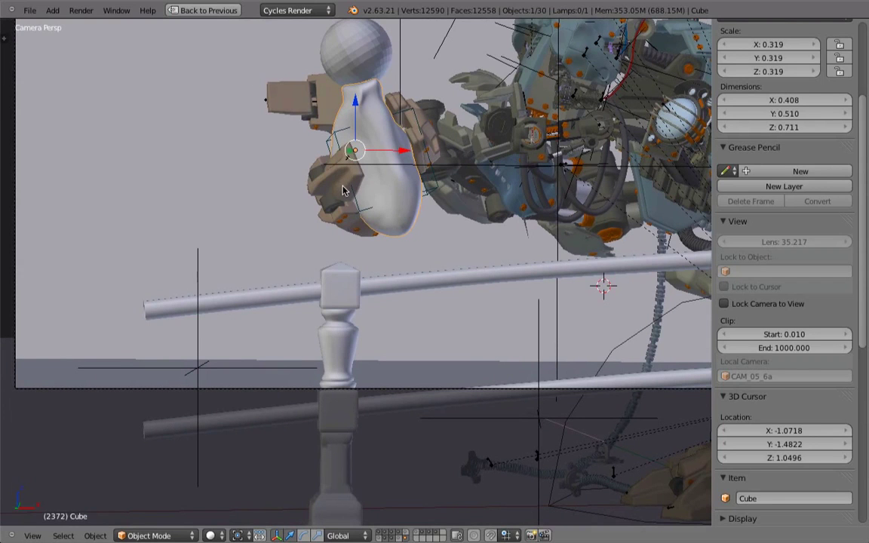
{"action": "scroll", "coordinate": [345, 168], "scroll_direction": "up", "scroll_amount": 1}
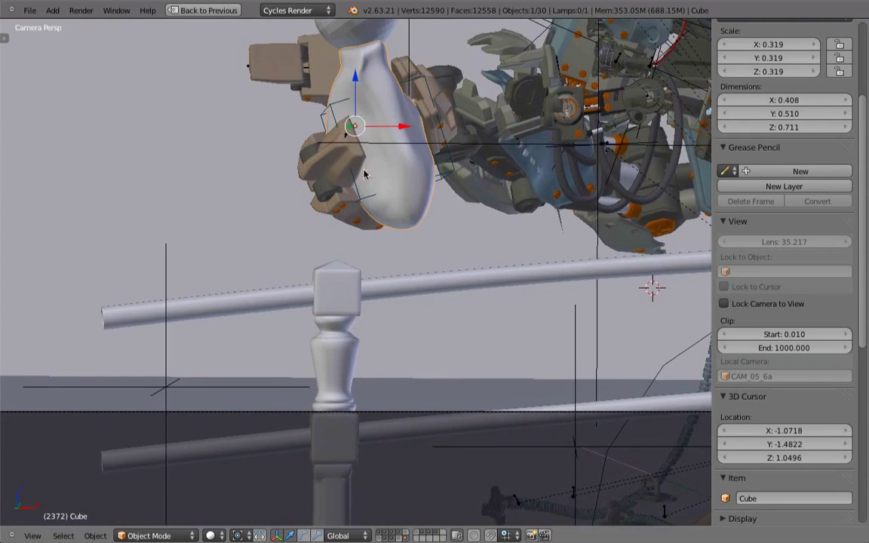
{"action": "middle_click_drag", "start_coordinate": [357, 166], "coordinate": [371, 207], "text": "shift"}
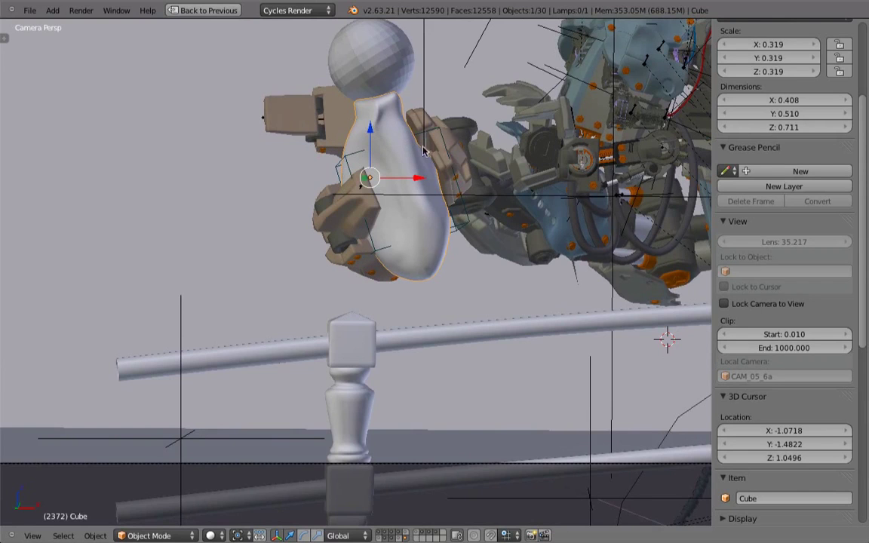
Step: Restore the layout, maximize the node editor again, and preview the fold Mask node beside the ID Mask
{"action": "key", "text": "ctrl+Up"}
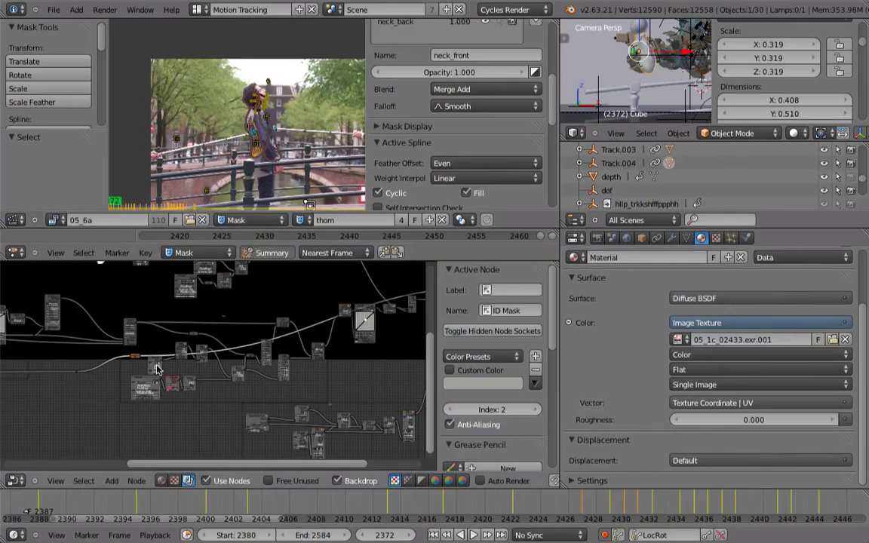
{"action": "key", "text": "ctrl+Up"}
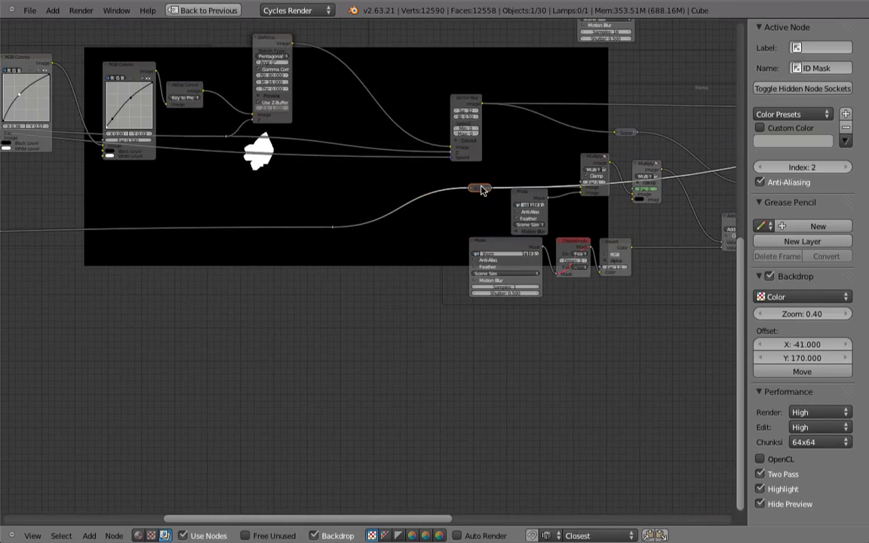
{"action": "middle_click_drag", "start_coordinate": [309, 160], "coordinate": [233, 217]}
{"action": "middle_click_drag", "start_coordinate": [369, 222], "coordinate": [258, 202]}
{"action": "scroll", "coordinate": [341, 255], "scroll_direction": "up", "scroll_amount": 7}
{"action": "middle_click_drag", "start_coordinate": [319, 221], "coordinate": [249, 241]}
{"action": "left_click", "coordinate": [270, 260]}
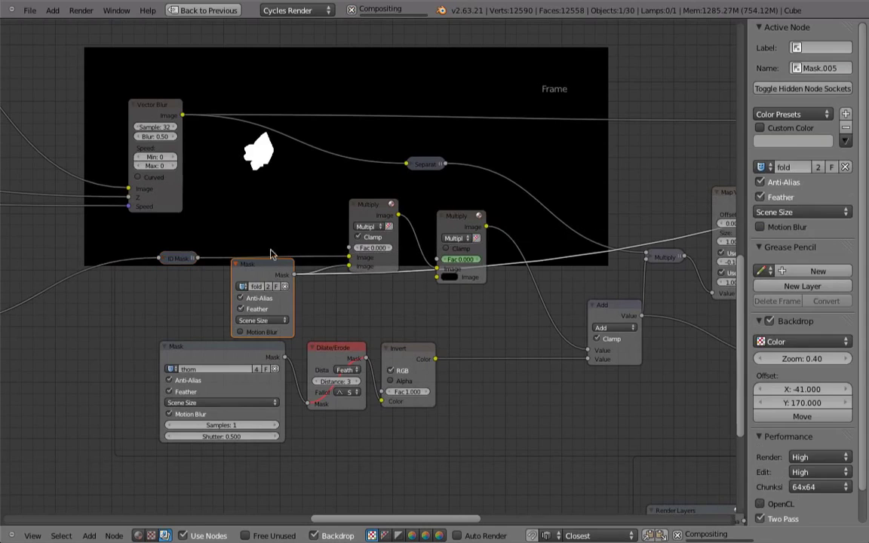
Step: Preview the two Multiply nodes that combine the ID mask with the fold mask
{"action": "left_click", "coordinate": [382, 205]}
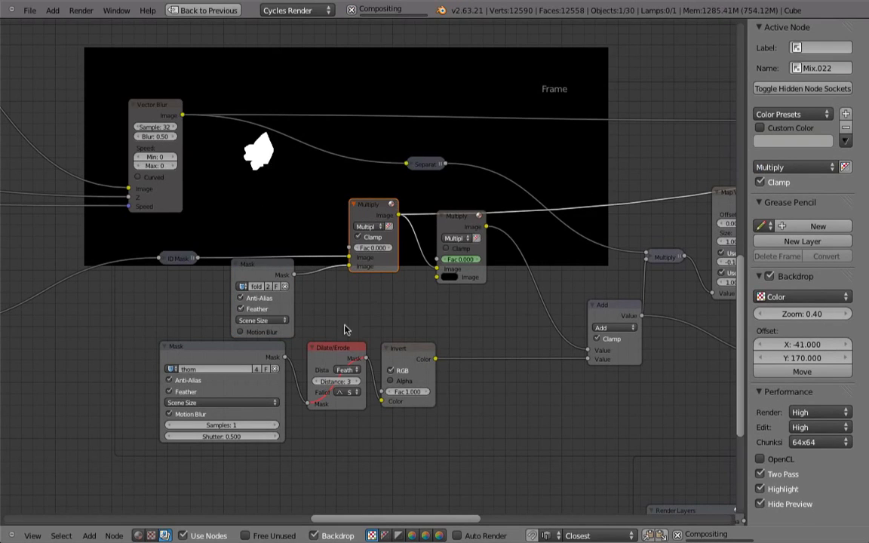
{"action": "left_click", "coordinate": [475, 233]}
{"action": "middle_click_drag", "start_coordinate": [474, 233], "coordinate": [422, 186]}
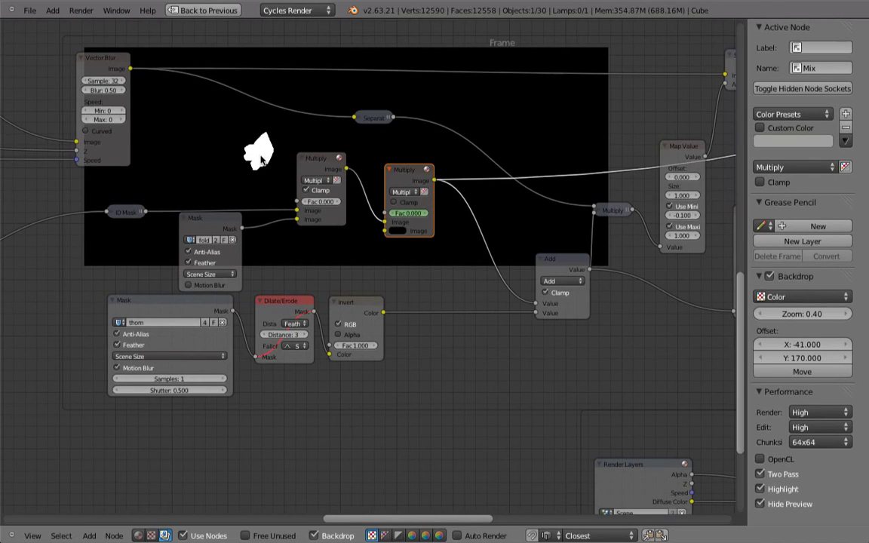
Step: Preview the Add node that merges the hand mask with the inverted actor mask
{"action": "left_click", "coordinate": [541, 267], "text": "ctrl+shift"}
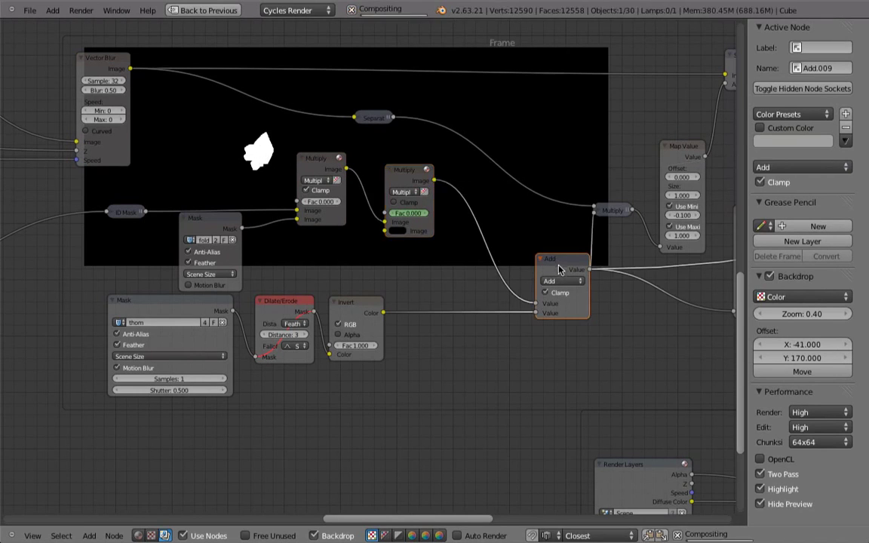
{"action": "middle_click_drag", "start_coordinate": [540, 267], "coordinate": [341, 317]}
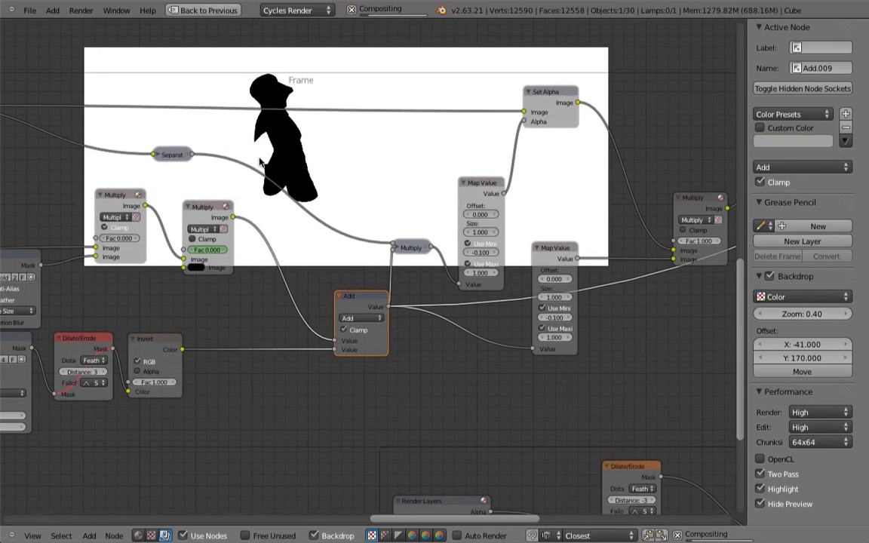
{"action": "middle_click_drag", "start_coordinate": [399, 224], "coordinate": [301, 260]}
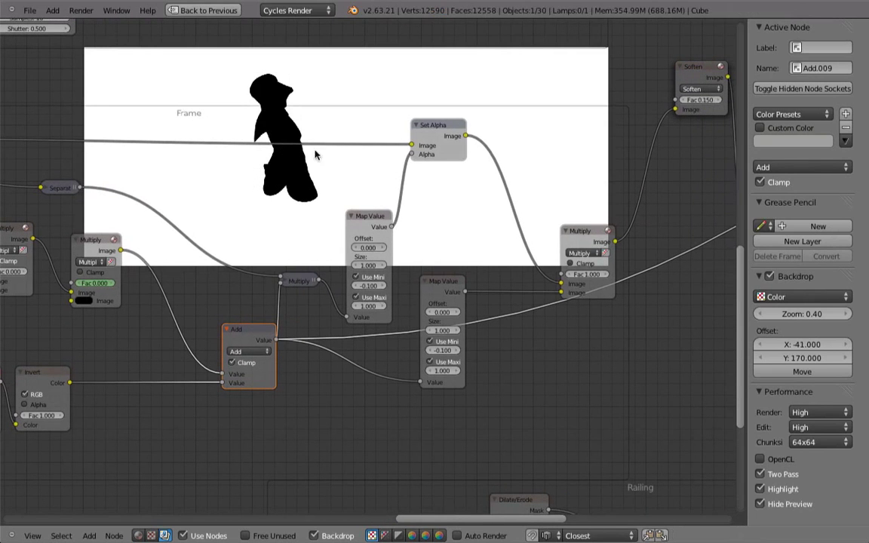
Step: Preview the bot's Set Alpha node and examine the Multiply, Soften and RGB Curves nodes after it
{"action": "left_click", "coordinate": [432, 132], "text": "ctrl+shift"}
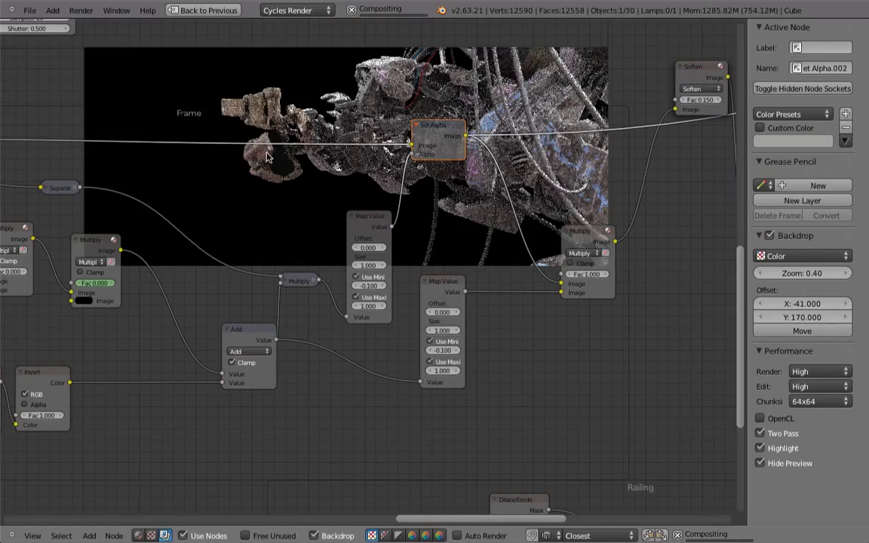
{"action": "middle_click_drag", "start_coordinate": [540, 229], "coordinate": [358, 246]}
{"action": "scroll", "coordinate": [381, 273], "scroll_direction": "down", "scroll_amount": 3}
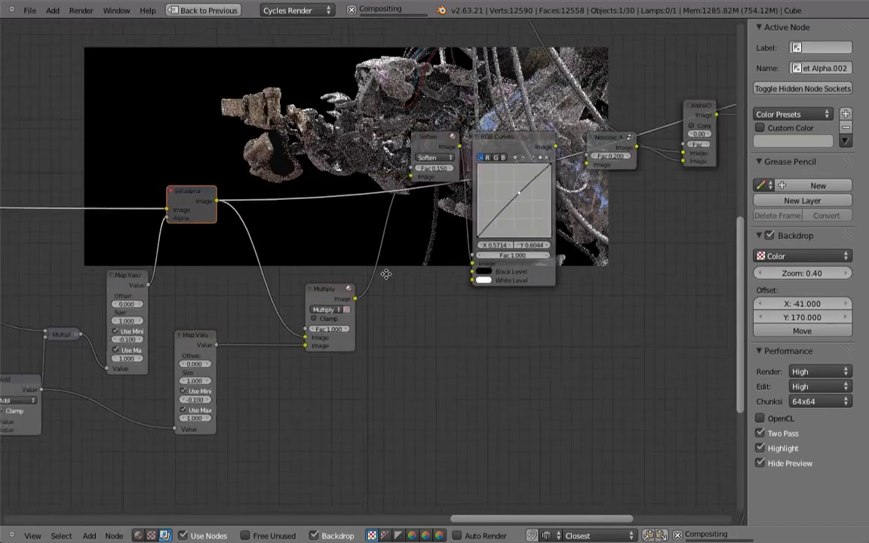
Step: Preview the Alpha Over node that places the masked bot over the background footage
{"action": "left_click", "coordinate": [463, 198], "text": "ctrl+shift"}
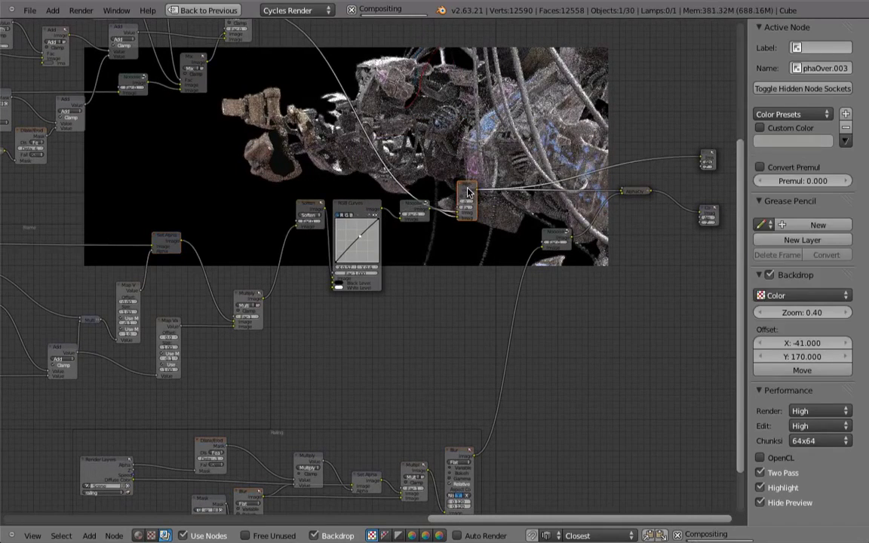
{"action": "left_click", "coordinate": [259, 176]}
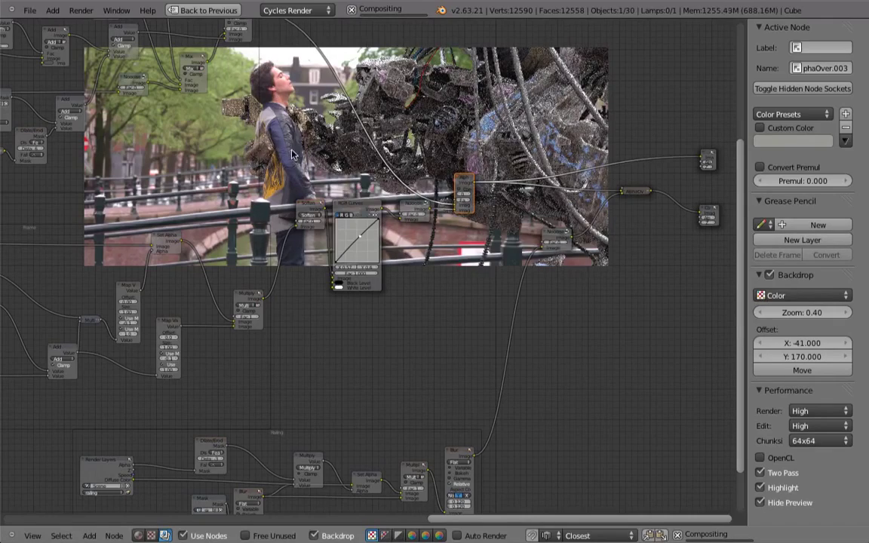
{"action": "middle_click_drag", "start_coordinate": [317, 185], "coordinate": [283, 180]}
Step: Preview the final Alpha Over node that adds the railing, enlarging the backdrop and bringing the Railing frame into view
{"action": "middle_click_drag", "start_coordinate": [66, 320], "coordinate": [169, 291]}
{"action": "left_click", "coordinate": [343, 294]}
{"action": "scroll", "coordinate": [346, 294], "scroll_direction": "down", "scroll_amount": 5, "text": "ctrl"}
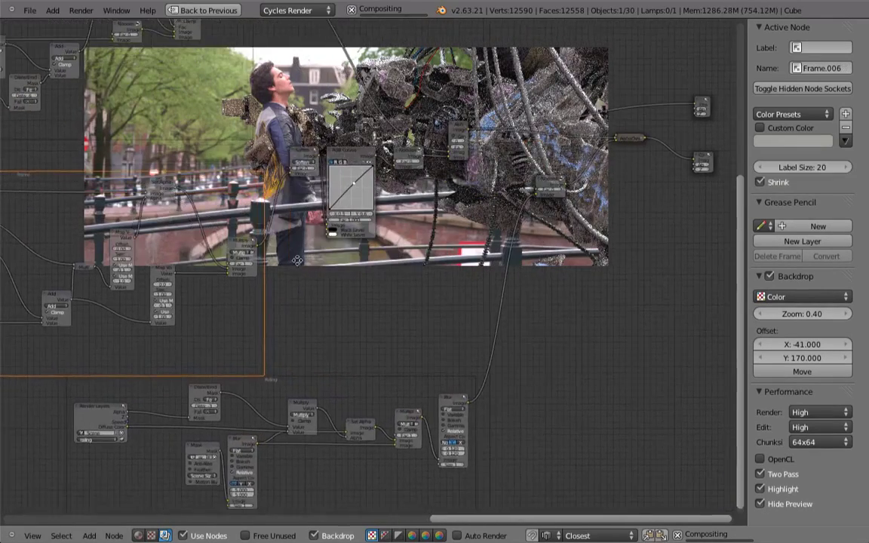
{"action": "middle_click_drag", "start_coordinate": [347, 294], "coordinate": [315, 269]}
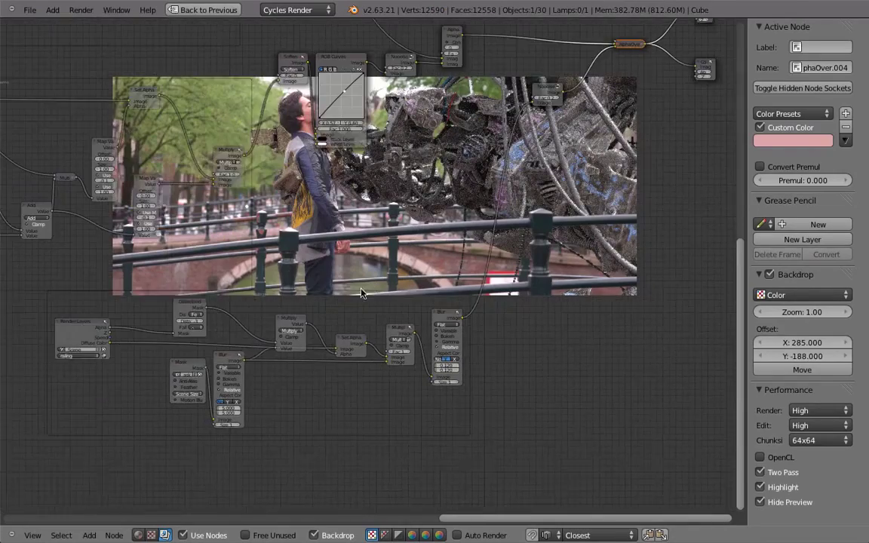
{"action": "middle_click_drag", "start_coordinate": [360, 293], "coordinate": [371, 288]}
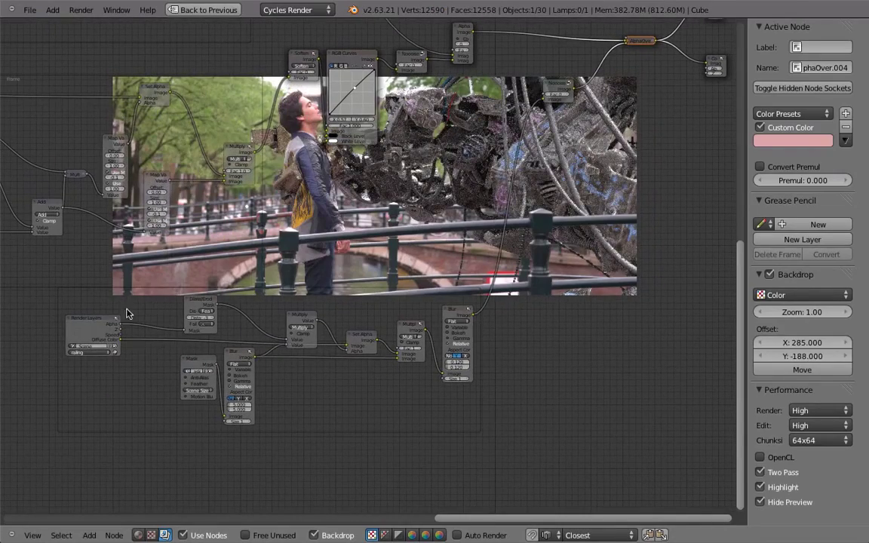
Step: Preview the railing render layer's alpha and enlarge the backdrop to zoom 1.20
{"action": "left_click", "coordinate": [94, 333], "text": "ctrl+shift"}
{"action": "middle_click_drag", "start_coordinate": [421, 261], "coordinate": [411, 241]}
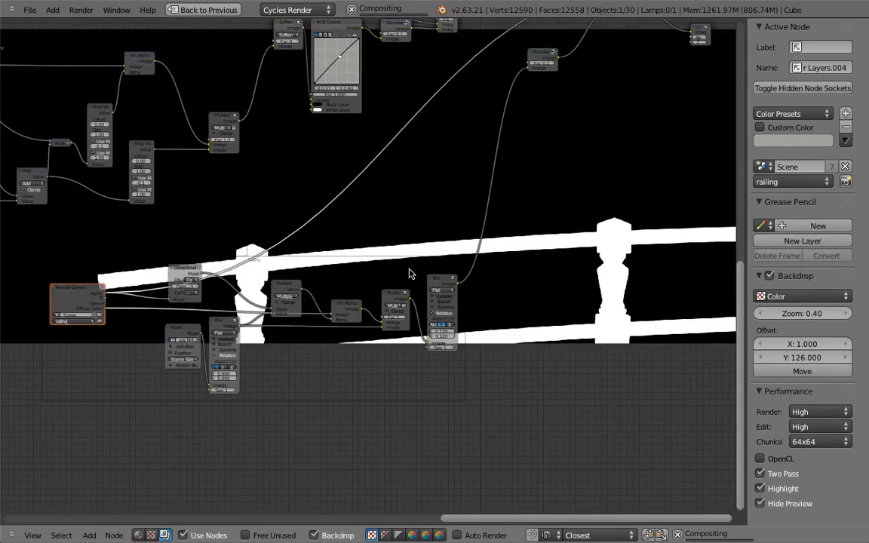
{"action": "key", "text": "alt+v"}
{"action": "key", "text": "alt+v"}
{"action": "key", "text": "alt+v"}
{"action": "key", "text": "alt+v"}
{"action": "key", "text": "alt+v"}
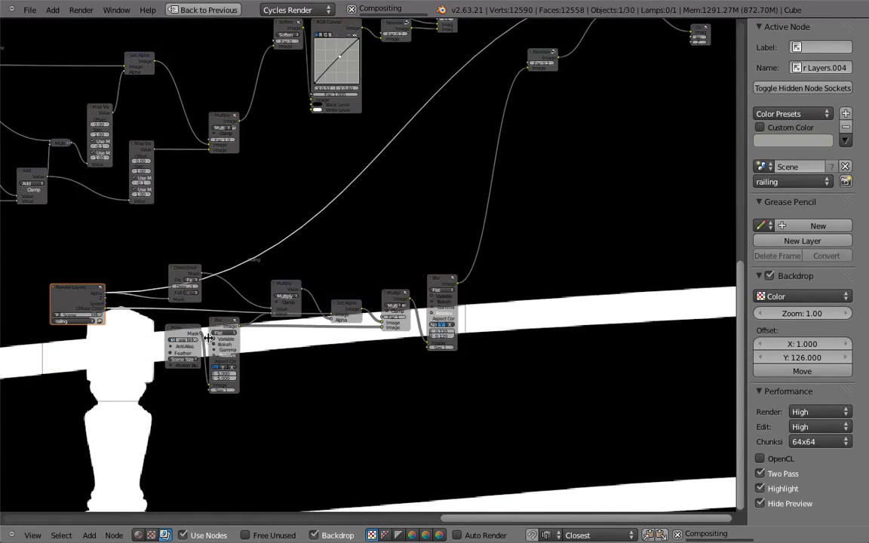
{"action": "key", "text": "alt+v"}
{"action": "scroll", "coordinate": [316, 320], "scroll_direction": "up", "scroll_amount": 2}
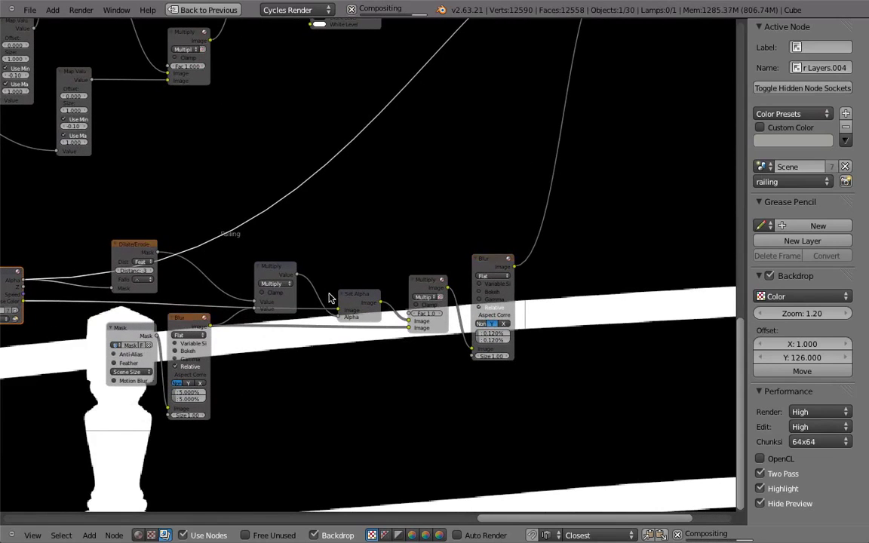
Step: Preview the railing's Set Alpha node, shift the backdrop to show the railing's end, and disable Two Pass compositing
{"action": "left_click", "coordinate": [354, 300], "text": "ctrl+shift"}
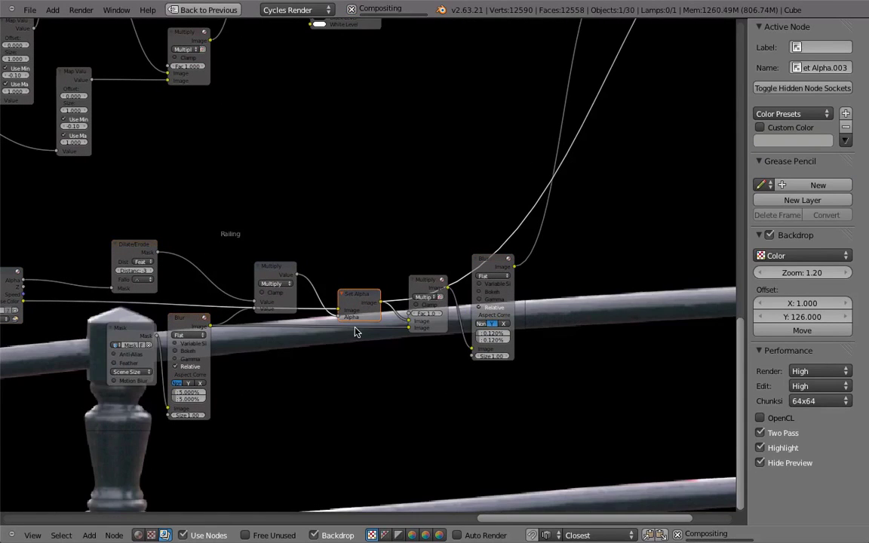
{"action": "middle_click_drag", "start_coordinate": [248, 383], "coordinate": [461, 317], "text": "alt"}
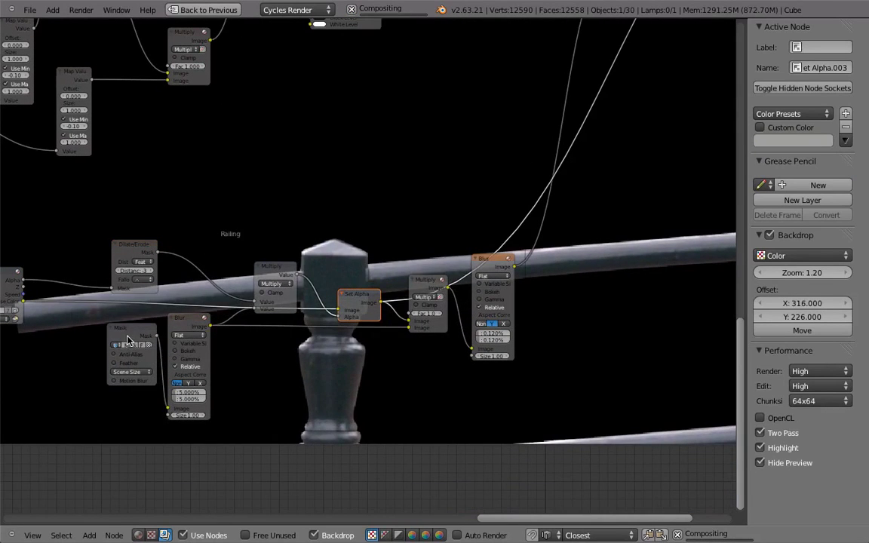
{"action": "left_click", "coordinate": [760, 435]}
{"action": "middle_click_drag", "start_coordinate": [309, 403], "coordinate": [448, 390]}
Step: Preview the railing's Mask node, its Blur node, and the Multiply node that combines the blurred mask with the railing alpha
{"action": "left_click", "coordinate": [264, 317], "text": "ctrl+shift"}
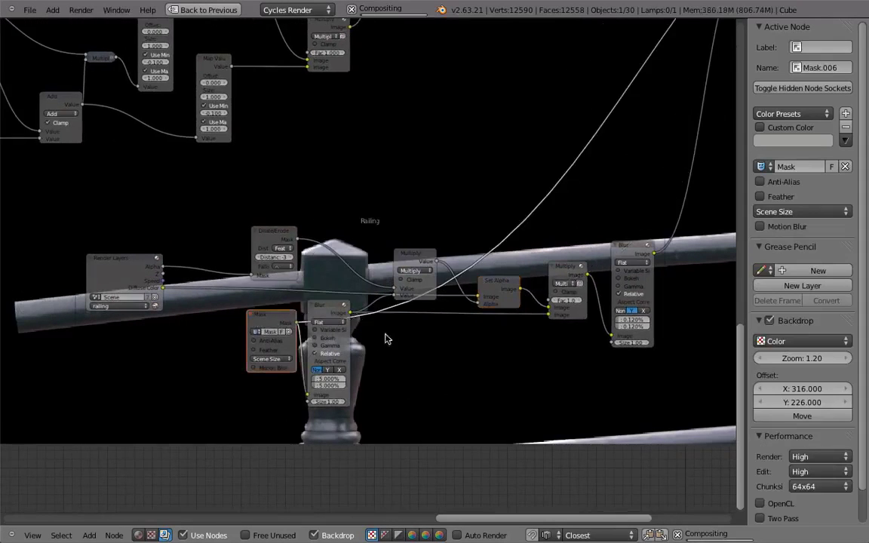
{"action": "middle_click_drag", "start_coordinate": [386, 338], "coordinate": [447, 315]}
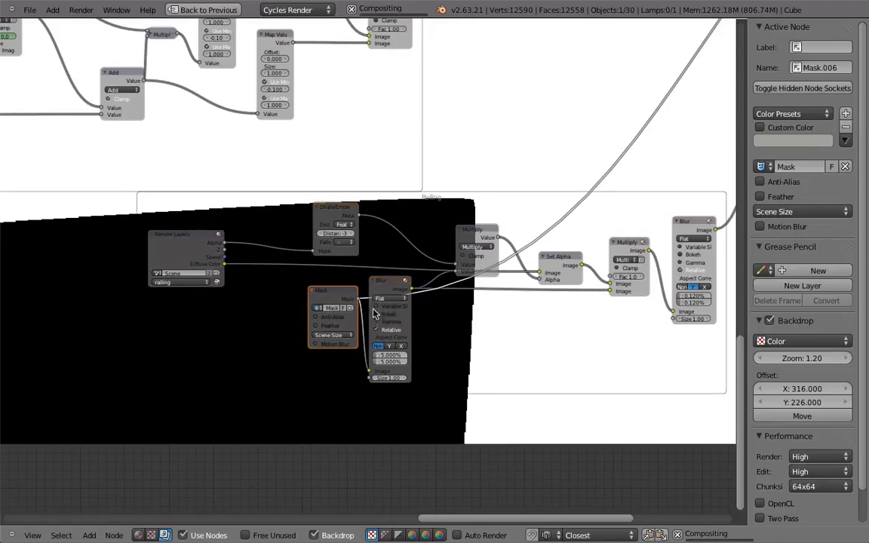
{"action": "left_click", "coordinate": [371, 286]}
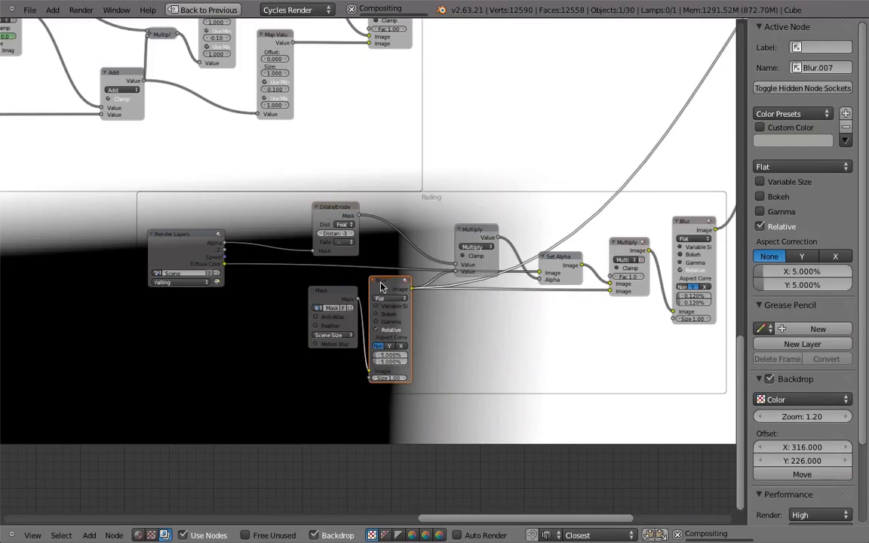
{"action": "left_click", "coordinate": [475, 230], "text": "ctrl+shift"}
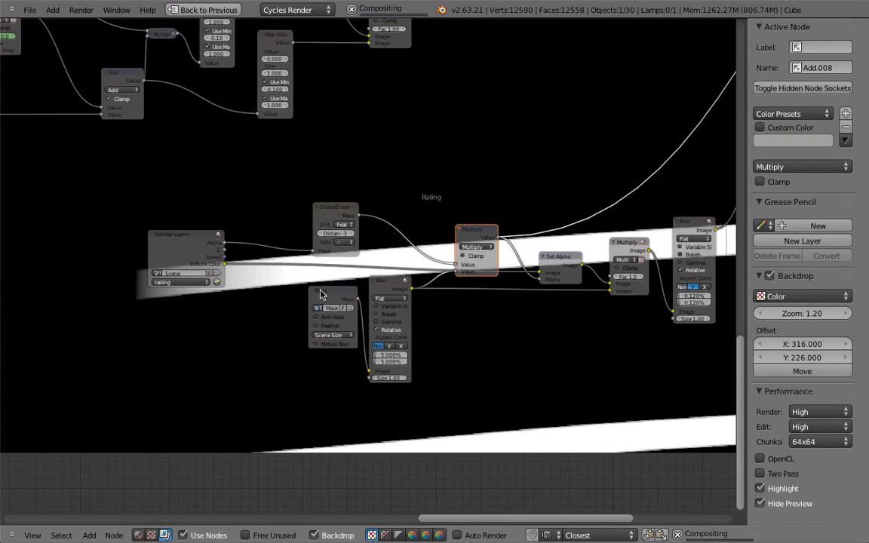
Step: Preview the railing's Set Alpha node, its colour Multiply node and its Blur node, shifting the backdrop to show the railing end
{"action": "middle_click_drag", "start_coordinate": [499, 323], "coordinate": [328, 337]}
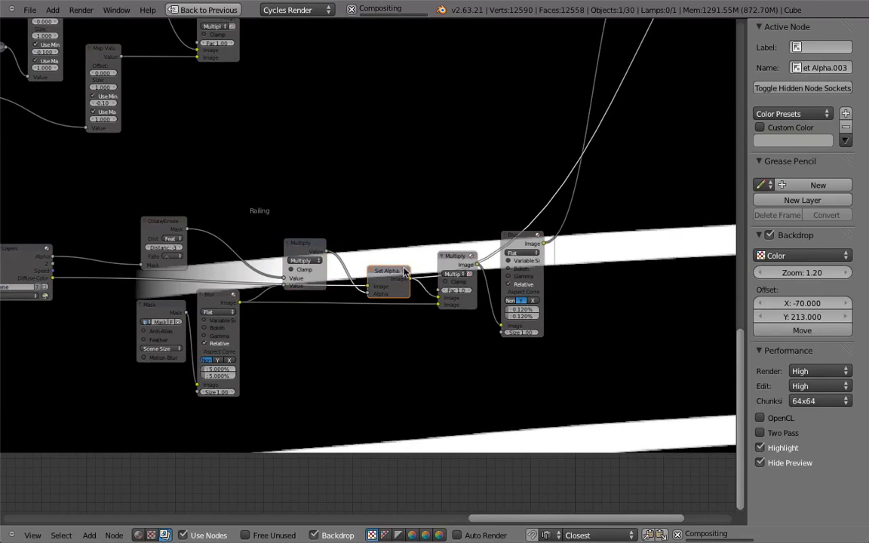
{"action": "left_click", "coordinate": [44, 296]}
{"action": "left_click", "coordinate": [456, 261], "text": "ctrl+shift"}
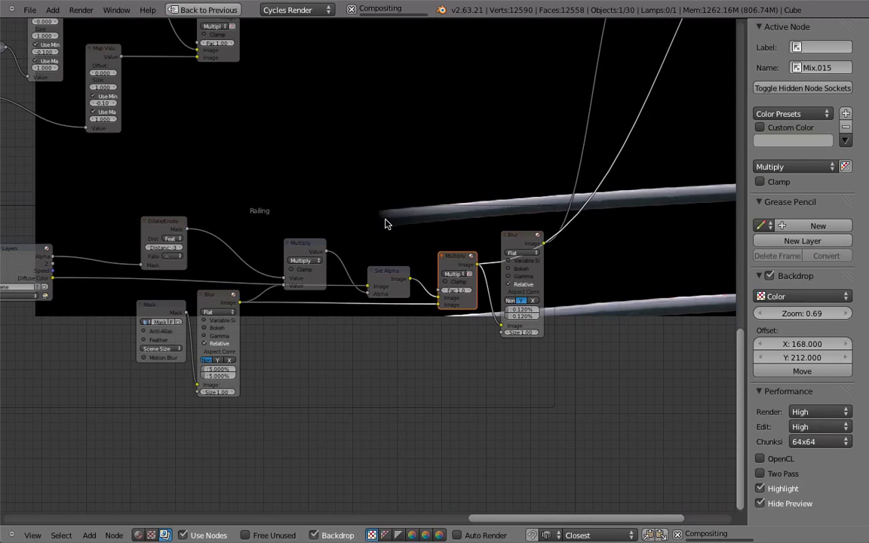
{"action": "middle_click_drag", "start_coordinate": [386, 223], "coordinate": [291, 231], "text": "alt"}
{"action": "middle_click_drag", "start_coordinate": [509, 241], "coordinate": [415, 186]}
{"action": "left_click", "coordinate": [322, 318]}
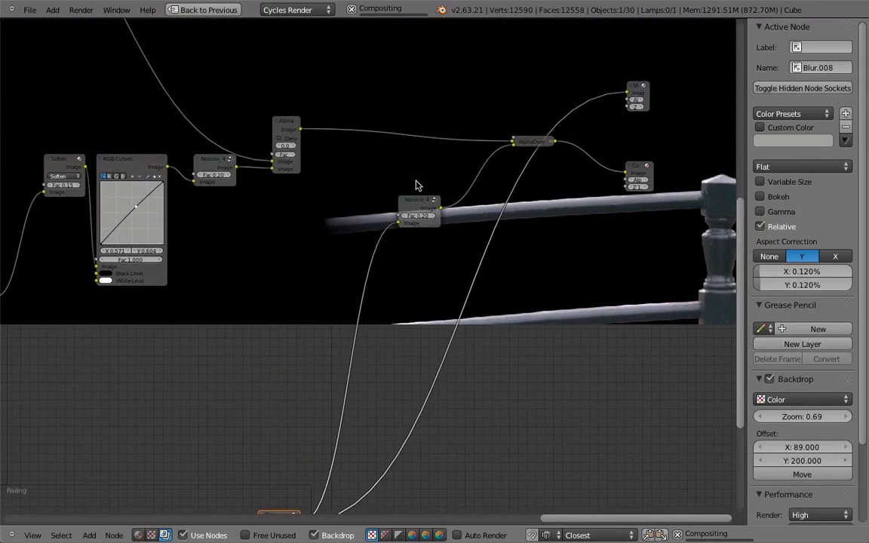
Step: Preview the railing's noise group and the final Alpha Over node, shifting the backdrop to show the actor and robot hand
{"action": "left_click", "coordinate": [421, 200]}
{"action": "left_click", "coordinate": [541, 139]}
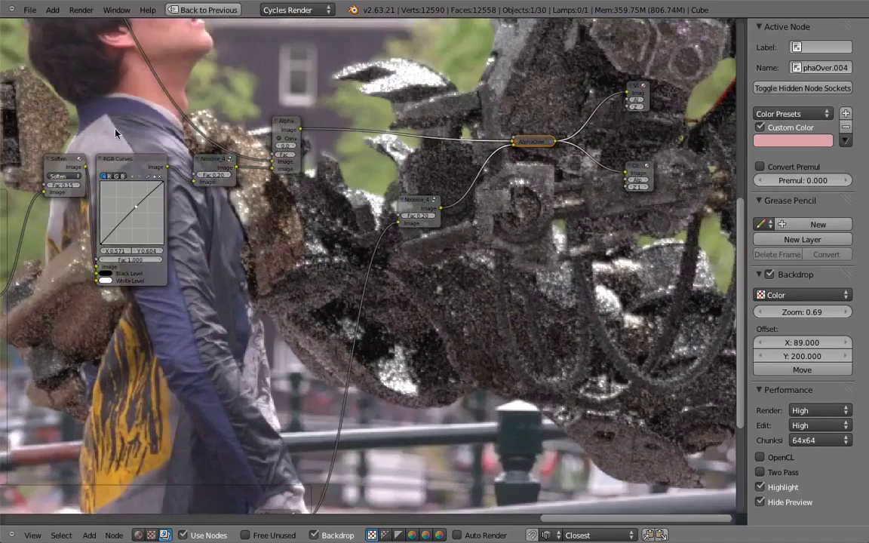
{"action": "middle_click_drag", "start_coordinate": [115, 129], "coordinate": [212, 135], "text": "alt"}
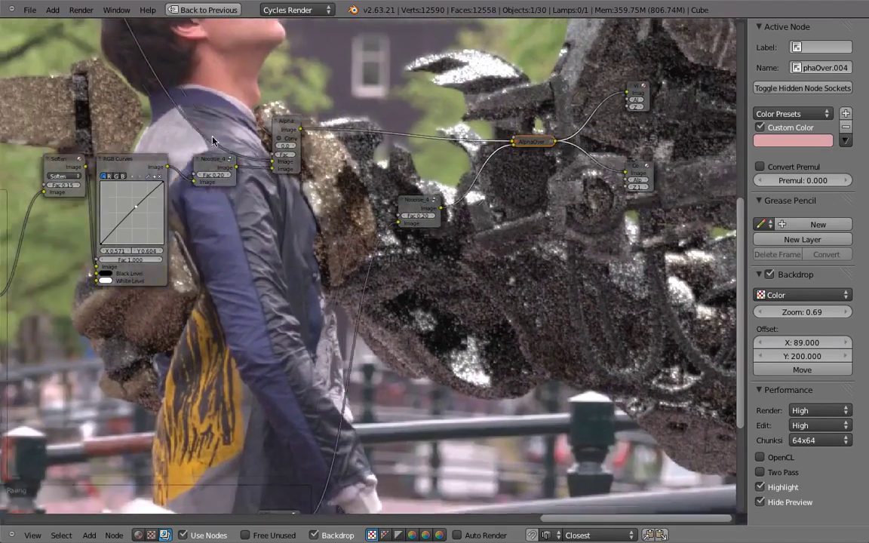
{"action": "middle_click_drag", "start_coordinate": [206, 229], "coordinate": [141, 378]}
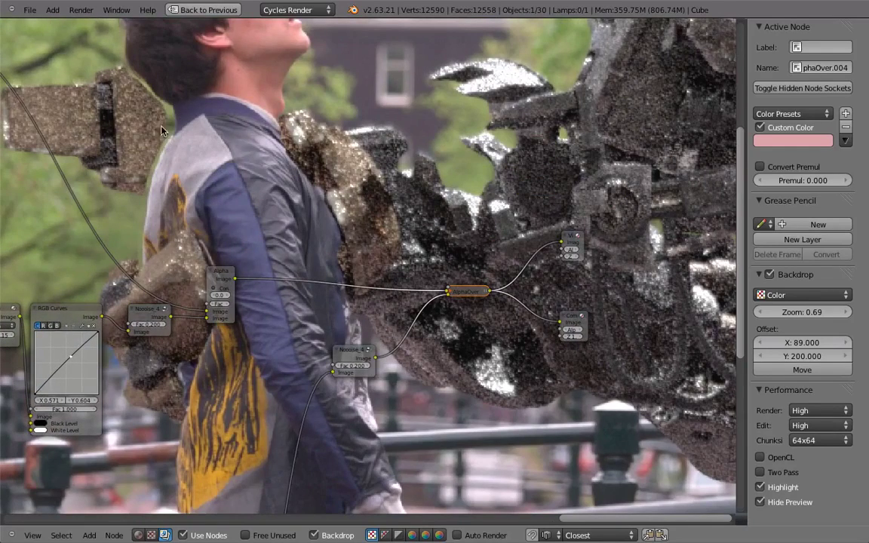
Step: Set the current frame to 2345 and examine the final composite in the enlarged node editor
{"action": "key", "text": "ctrl+Up"}
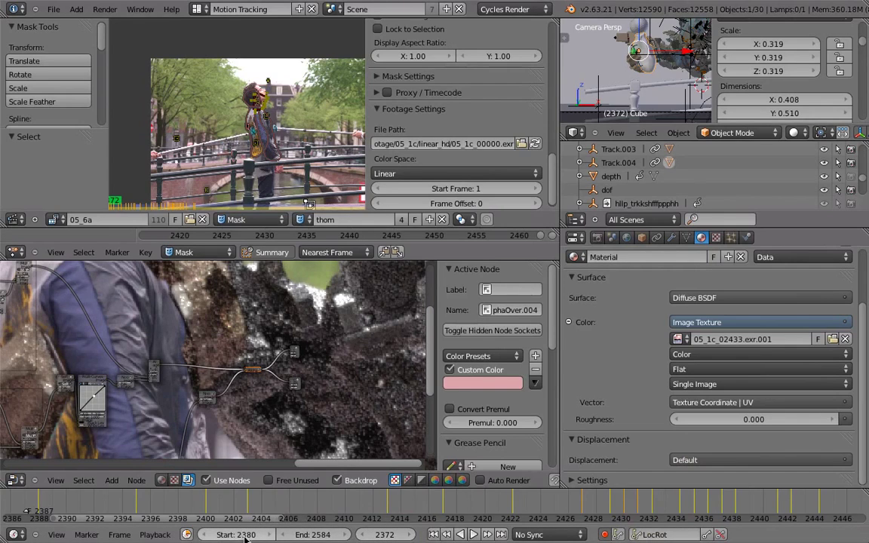
{"action": "left_click", "coordinate": [370, 535]}
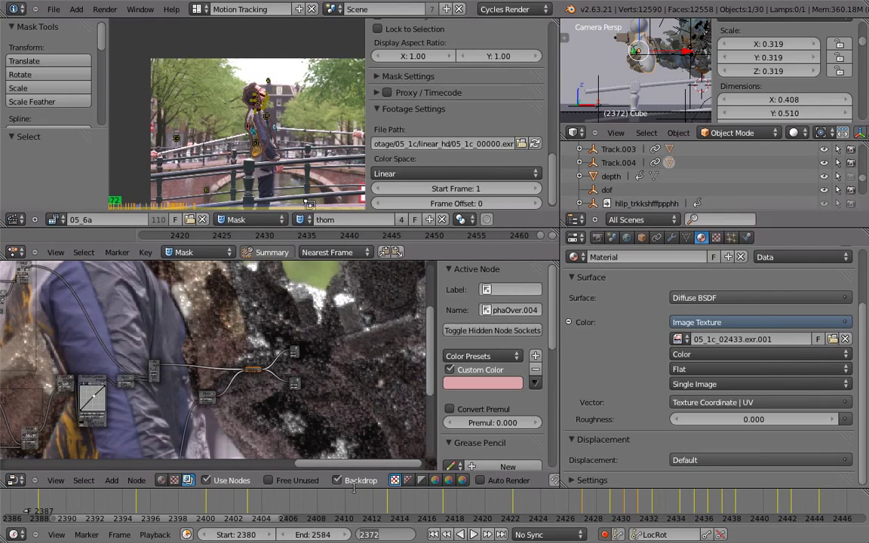
{"action": "type", "text": "23"}
{"action": "key", "text": "ctrl+Up"}
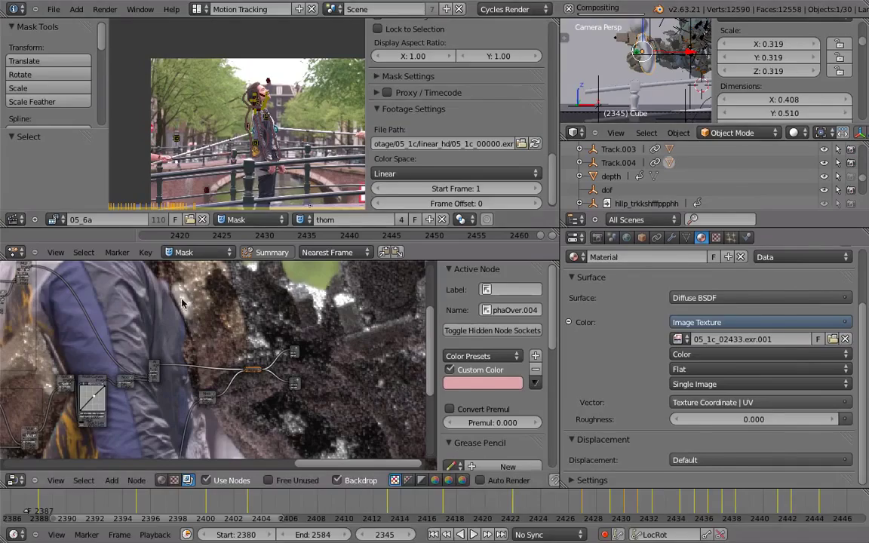
{"action": "key", "text": "ctrl+Up"}
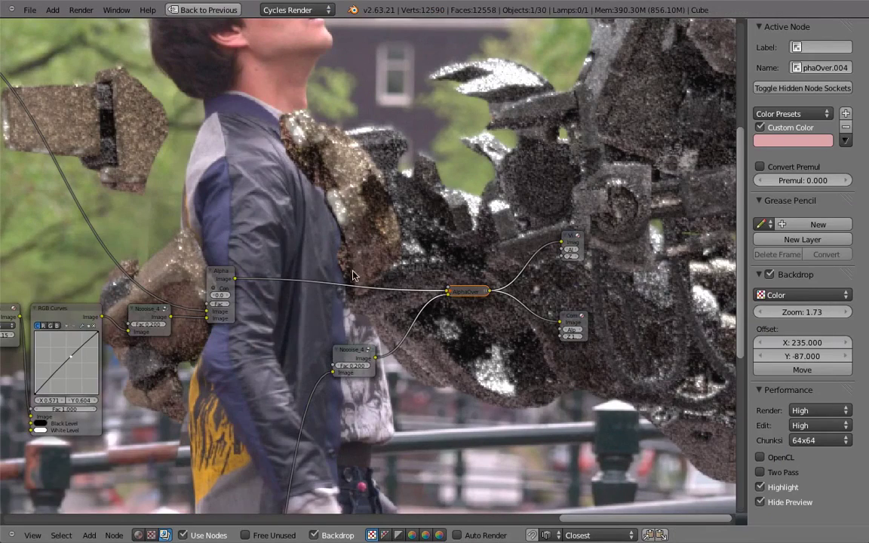
Step: Move through frames 2439 and 2430 to frame 2429 and display the render result
{"action": "key", "text": "ctrl+Up"}
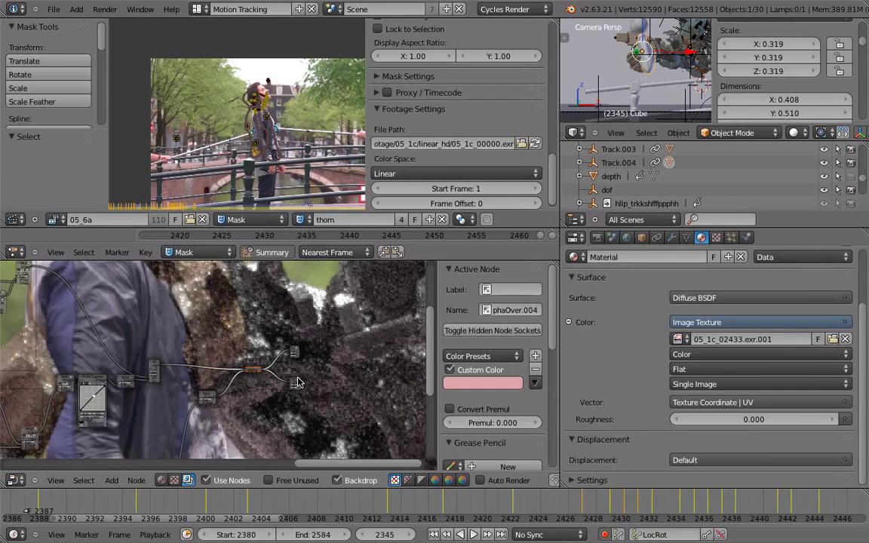
{"action": "left_click", "coordinate": [183, 206]}
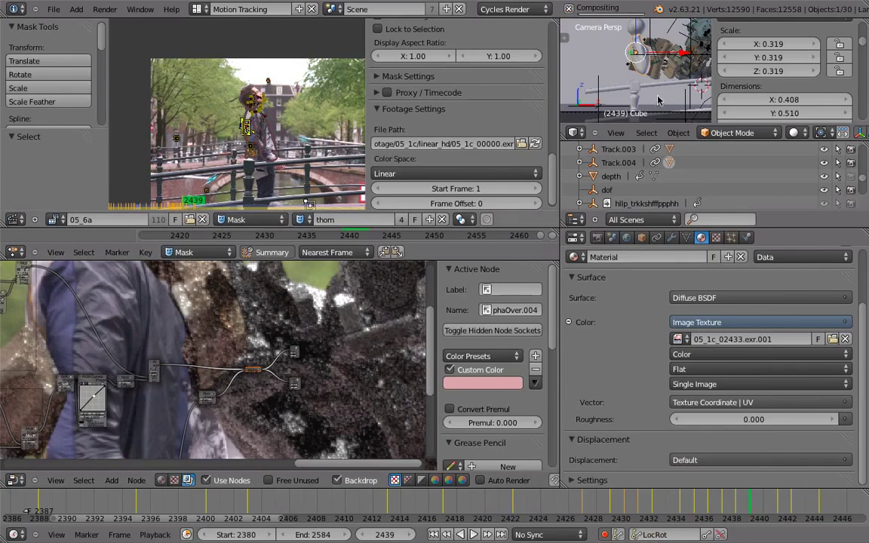
{"action": "left_click", "coordinate": [179, 207]}
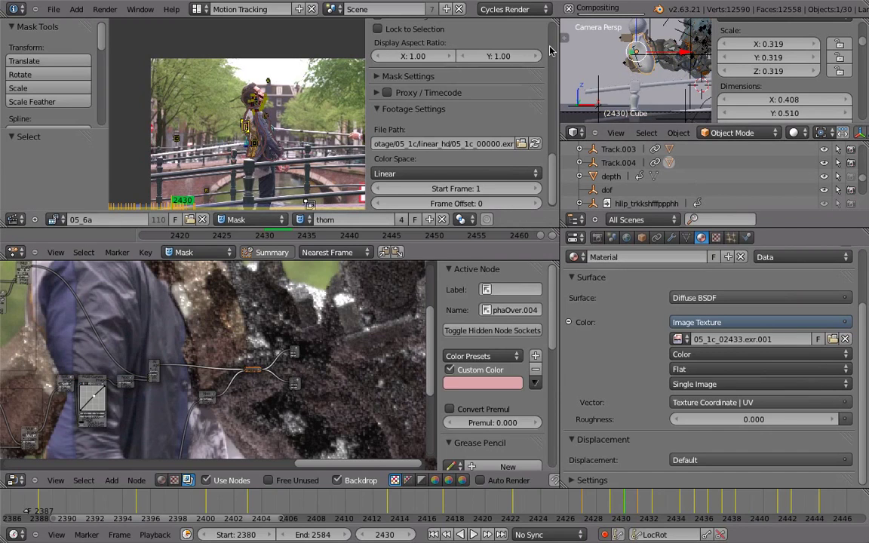
{"action": "key", "text": "Left"}
{"action": "key", "text": "F11"}
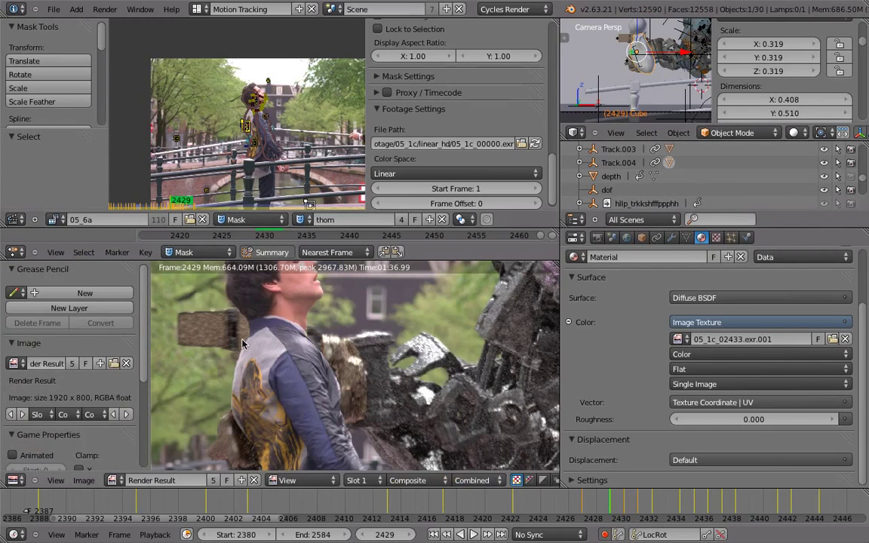
Step: Select the upright backdrop plane behind the robot in the enlarged 3D view and examine it from several angles
{"action": "key", "text": "ctrl+Up"}
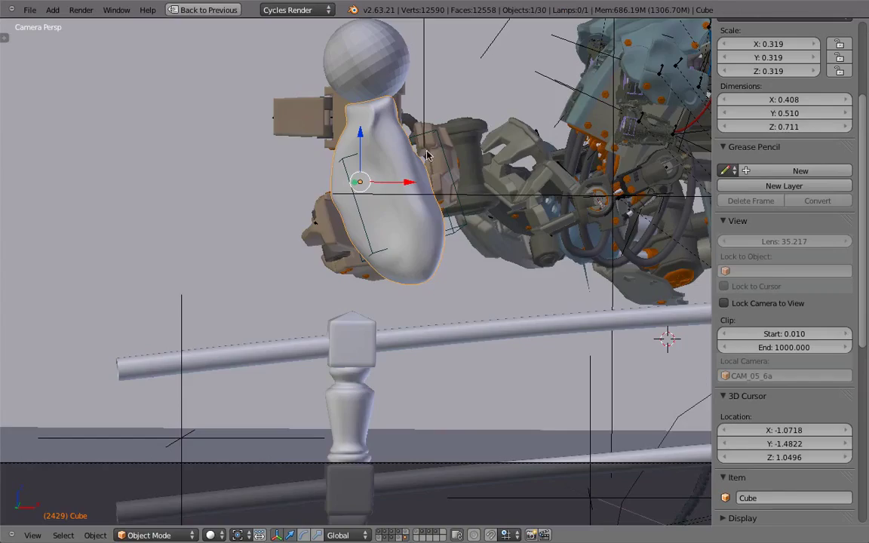
{"action": "middle_click_drag", "start_coordinate": [333, 180], "coordinate": [461, 299]}
{"action": "scroll", "coordinate": [377, 226], "scroll_direction": "down", "scroll_amount": 9}
{"action": "right_click", "coordinate": [199, 190]}
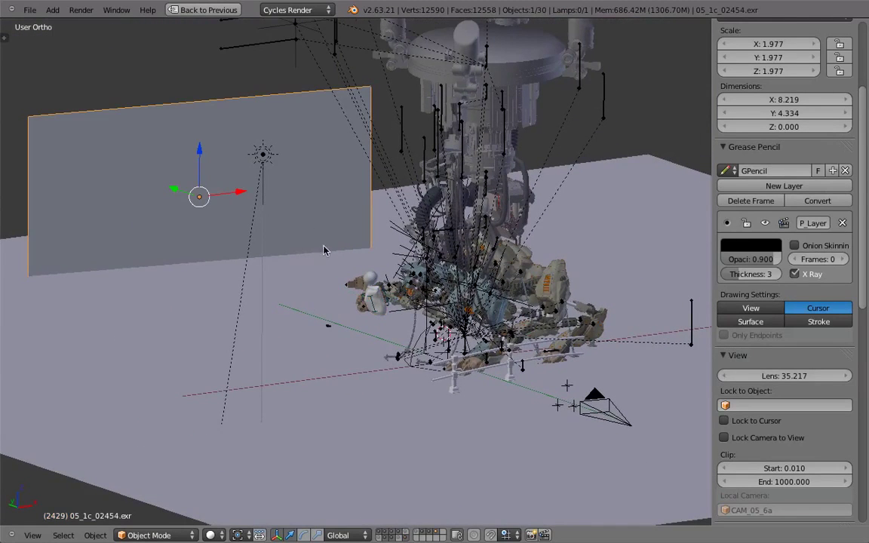
{"action": "middle_click_drag", "start_coordinate": [324, 250], "coordinate": [330, 242]}
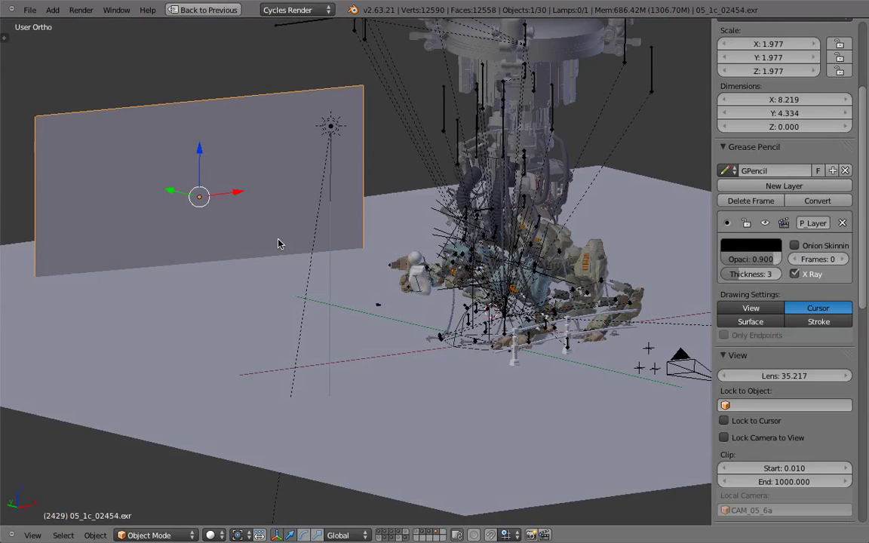
{"action": "middle_click_drag", "start_coordinate": [278, 244], "coordinate": [257, 211]}
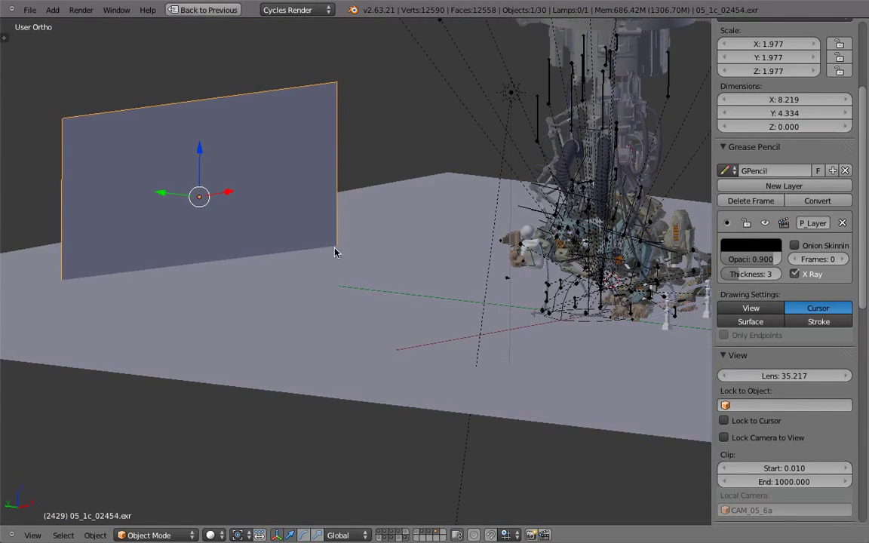
{"action": "middle_click_drag", "start_coordinate": [335, 252], "coordinate": [314, 180]}
Step: Check the list of available scenes, keep Scene selected, and bring the thom mask's layer settings into view
{"action": "key", "text": "ctrl+Up"}
{"action": "left_click", "coordinate": [332, 10]}
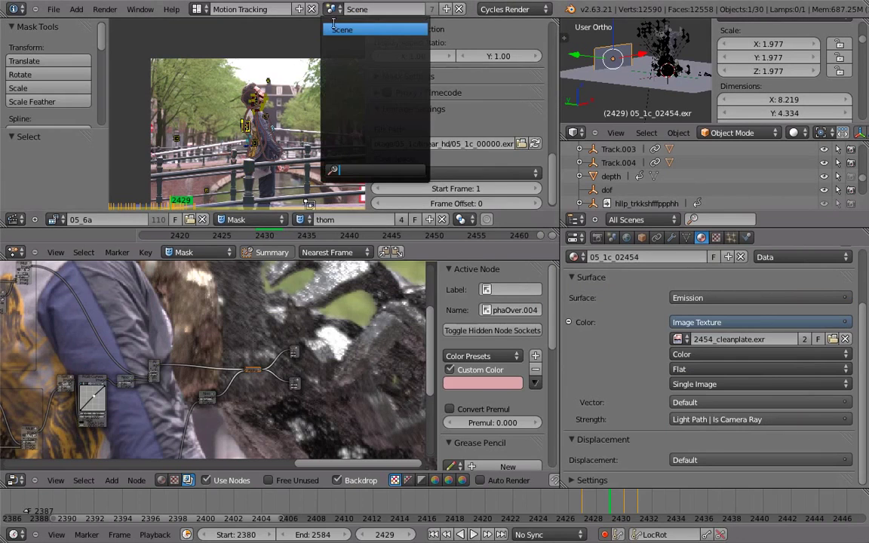
{"action": "left_click", "coordinate": [334, 28]}
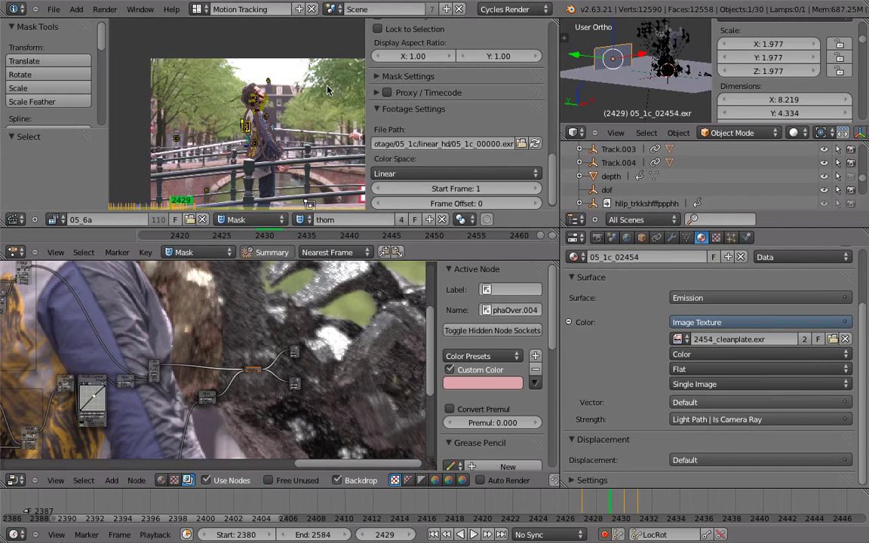
{"action": "scroll", "coordinate": [452, 113], "scroll_direction": "up", "scroll_amount": 5}
Step: Examine the backdrop plane's placement relative to the robot, first from outside and then through the scene camera
{"action": "key", "text": "ctrl+Up"}
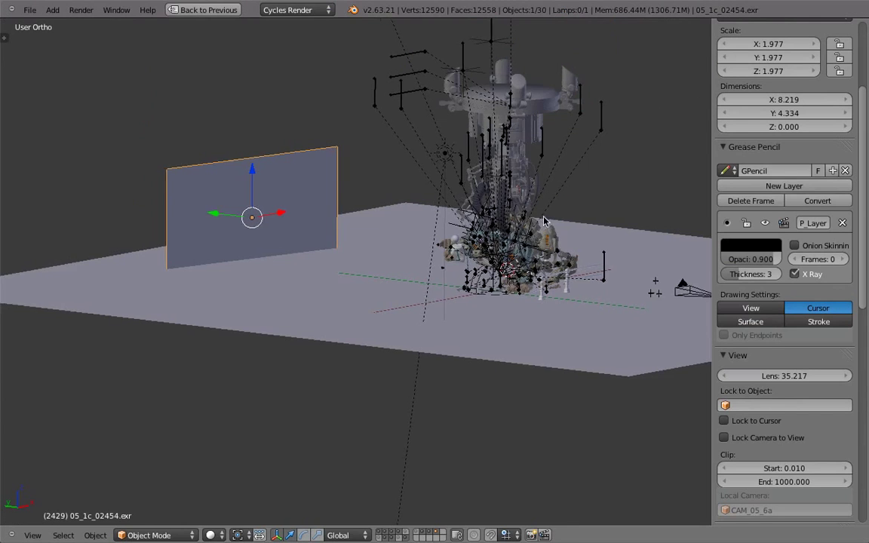
{"action": "middle_click_drag", "start_coordinate": [544, 221], "coordinate": [575, 287]}
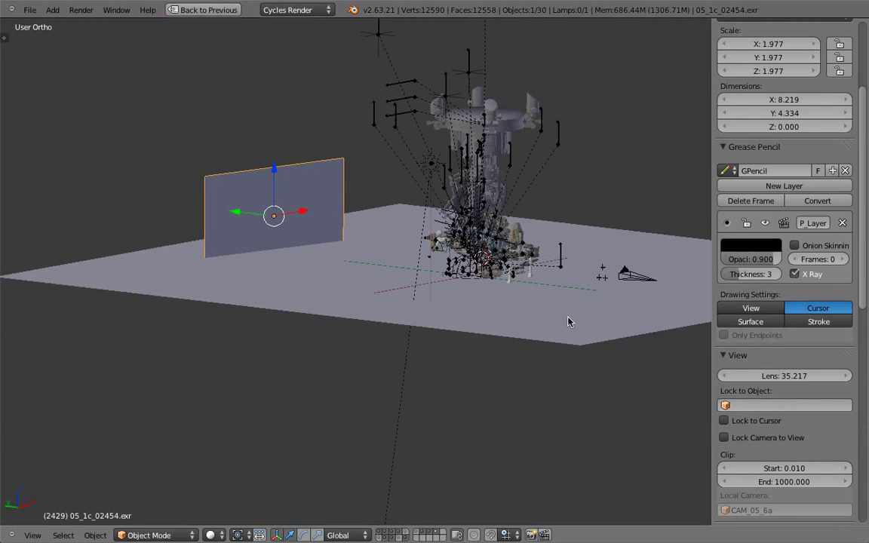
{"action": "key", "text": "KP_0"}
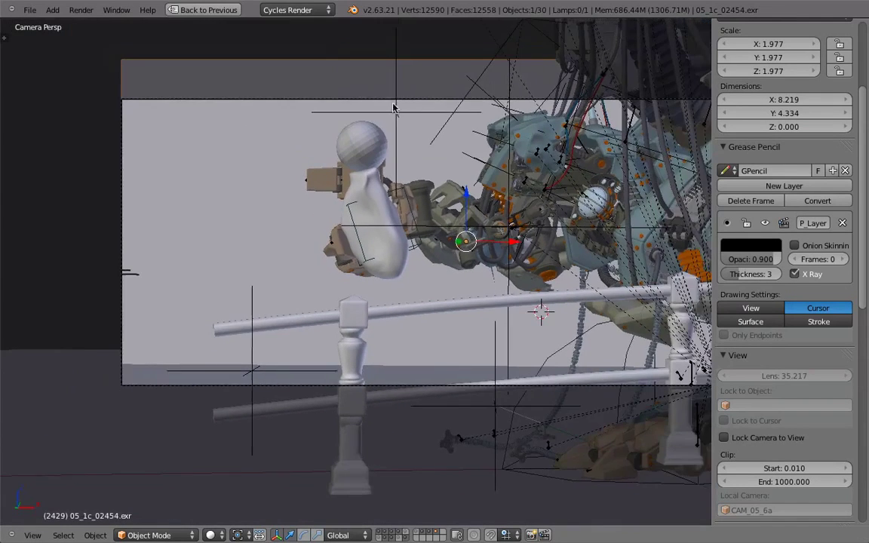
{"action": "middle_click_drag", "start_coordinate": [415, 162], "coordinate": [381, 277], "text": "ctrl"}
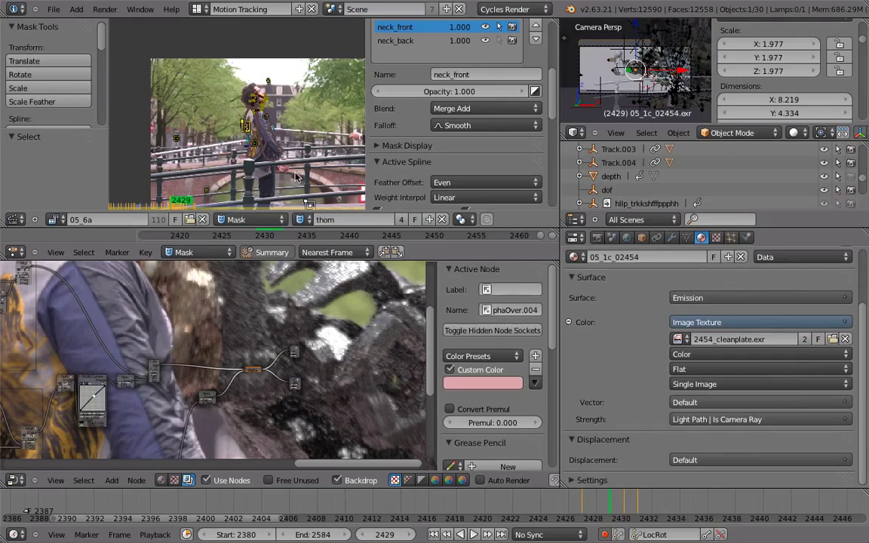
Step: Select the large ground plane beneath the robot and view the whole setup from outside the camera
{"action": "key", "text": "ctrl+Up"}
{"action": "middle_click_drag", "start_coordinate": [603, 71], "coordinate": [581, 113]}
{"action": "key", "text": "ctrl+Up"}
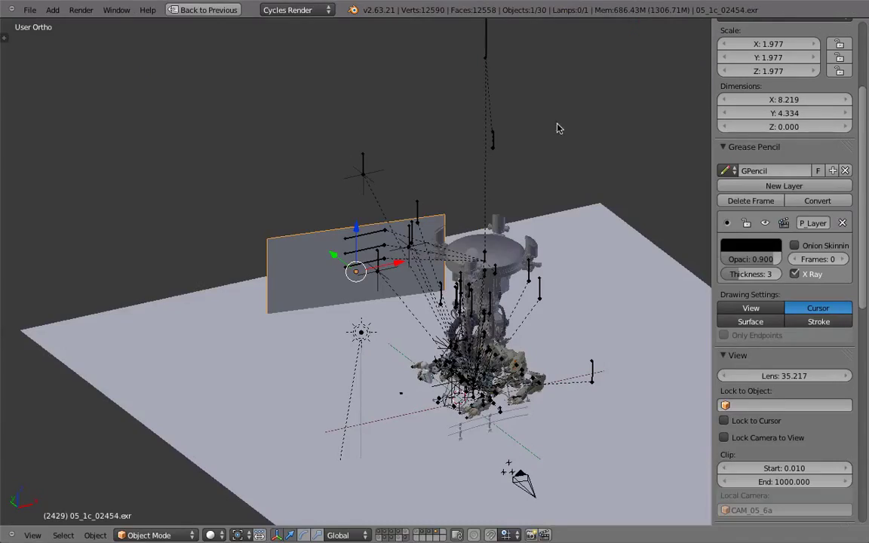
{"action": "right_click", "coordinate": [575, 230]}
{"action": "scroll", "coordinate": [555, 279], "scroll_direction": "down", "scroll_amount": 3}
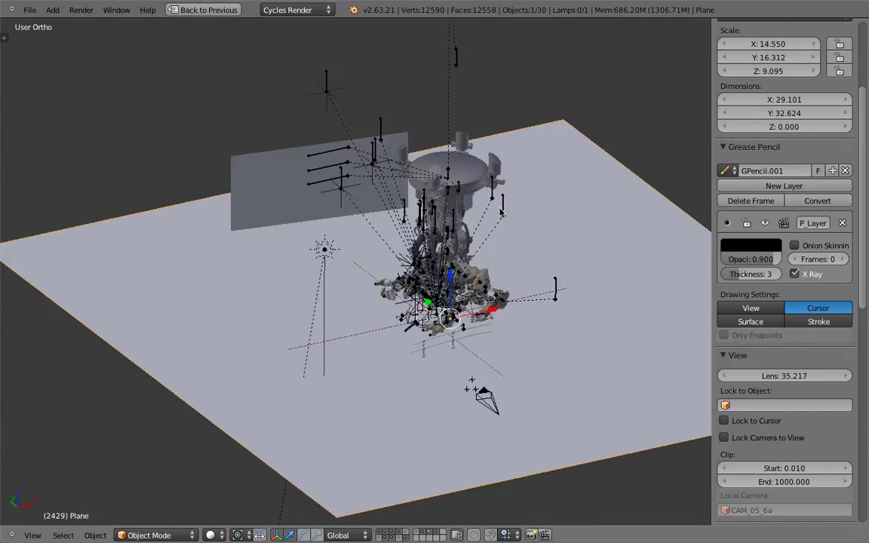
Step: Select the Sun lamp, examine its direction over the scene, and return to the enlarged final composite in the node editor
{"action": "key", "text": "ctrl+Up"}
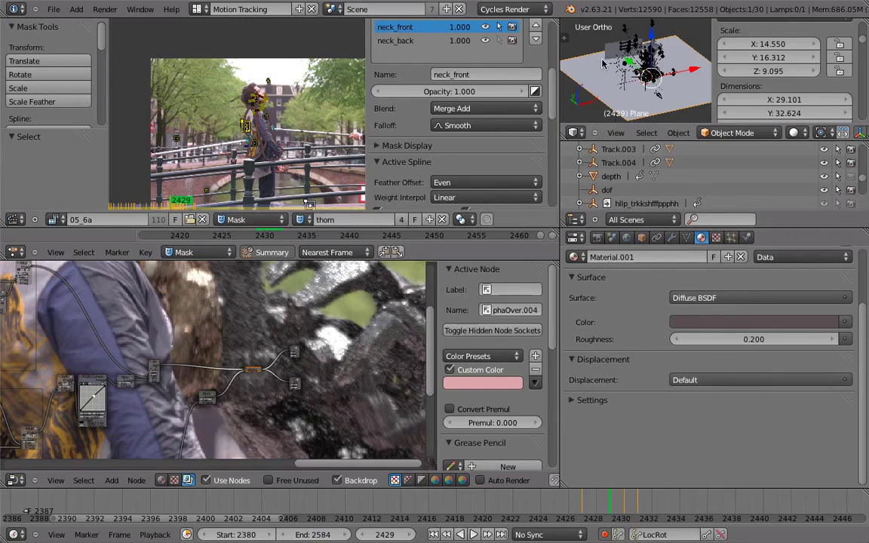
{"action": "key", "text": "ctrl+Up"}
{"action": "middle_click_drag", "start_coordinate": [364, 225], "coordinate": [199, 187]}
{"action": "right_click", "coordinate": [230, 196]}
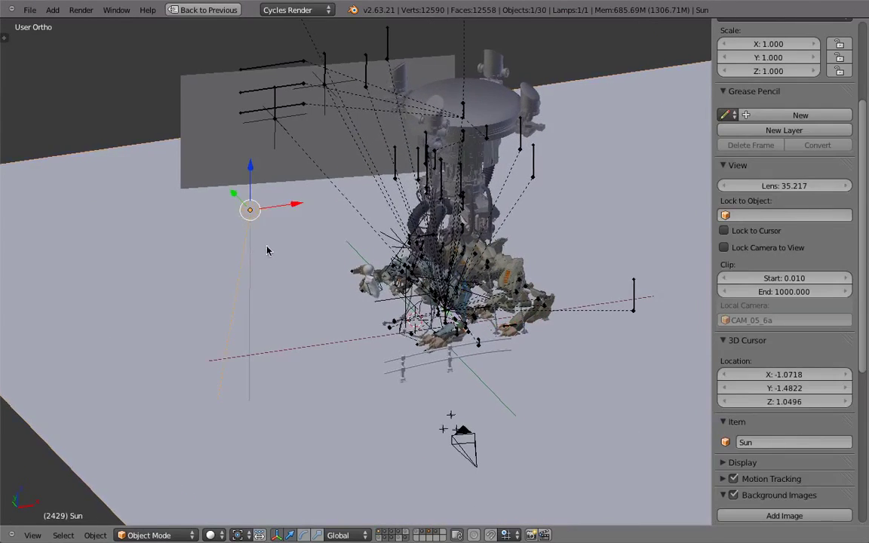
{"action": "middle_click_drag", "start_coordinate": [268, 247], "coordinate": [337, 293]}
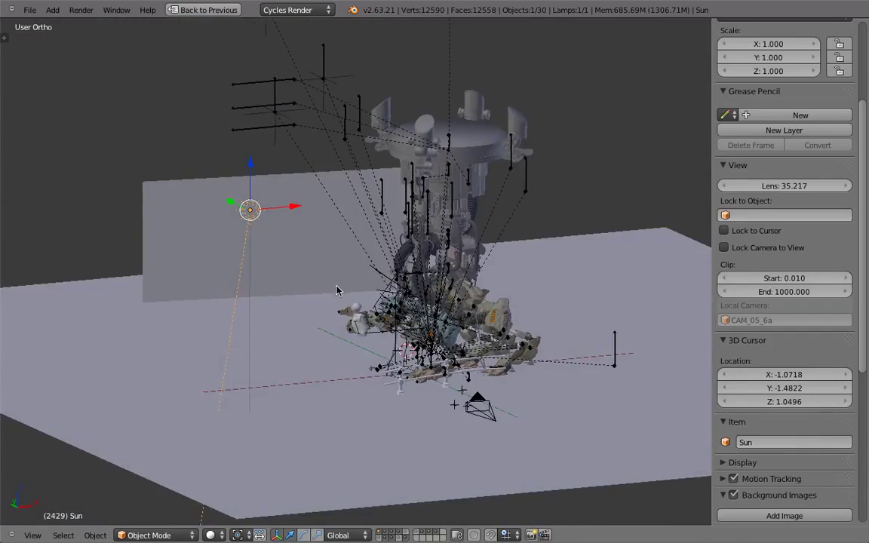
{"action": "key", "text": "ctrl+Up"}
{"action": "key", "text": "ctrl+Up"}
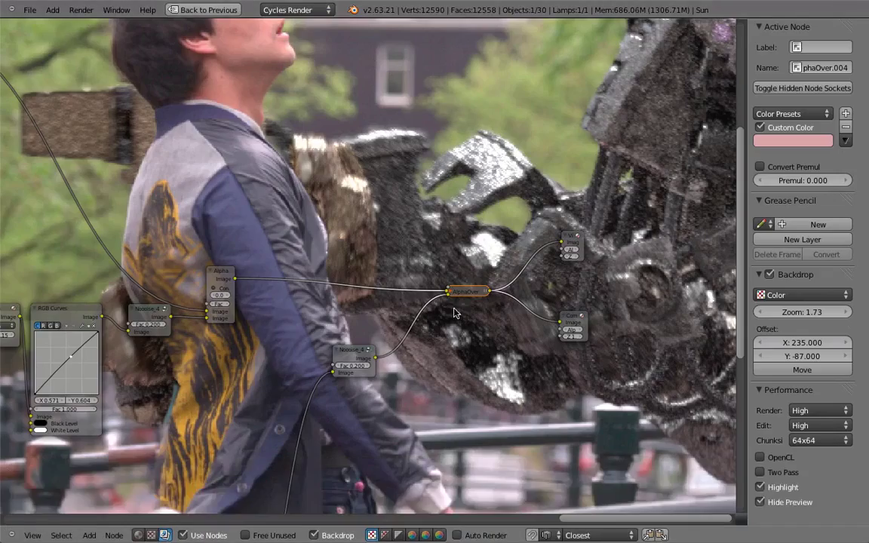